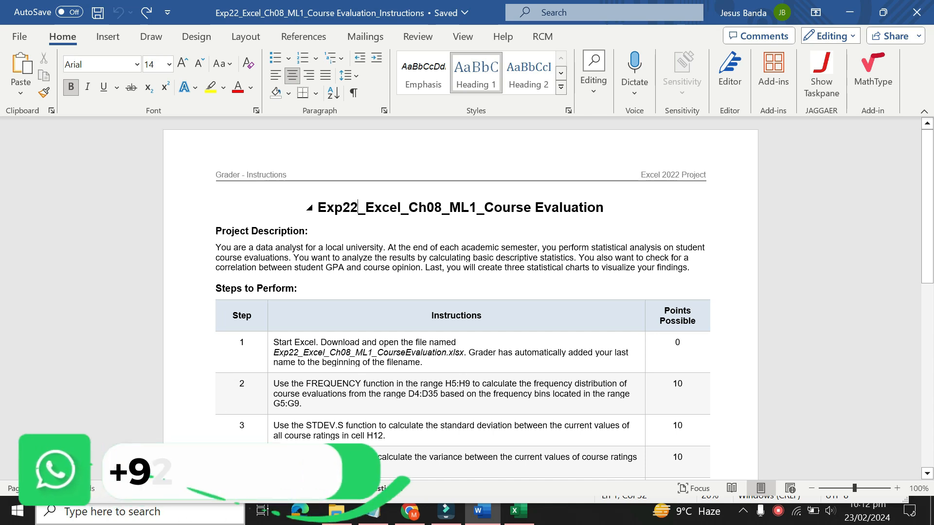
Highlight the document title in yellow and check the course evaluation workbook in Excel before returning to the Word instructions
drag(318, 208, 584, 214)
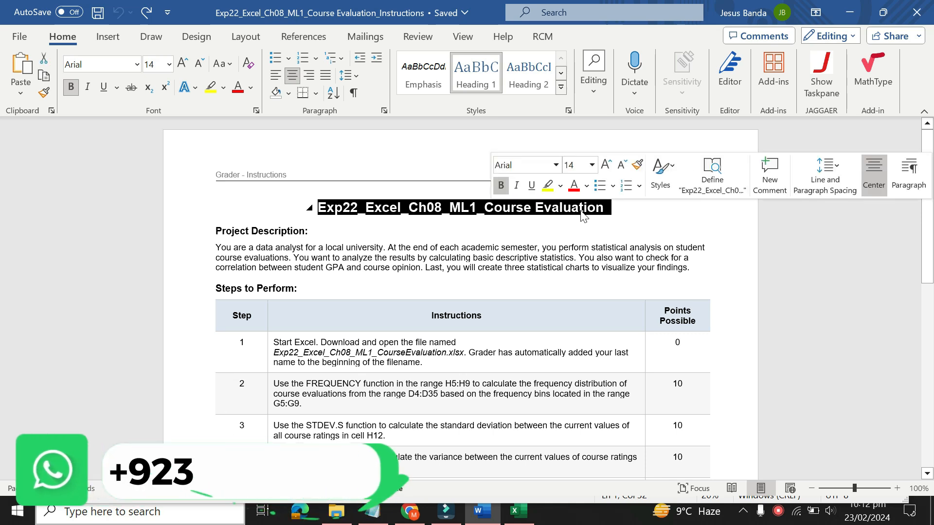
click(547, 185)
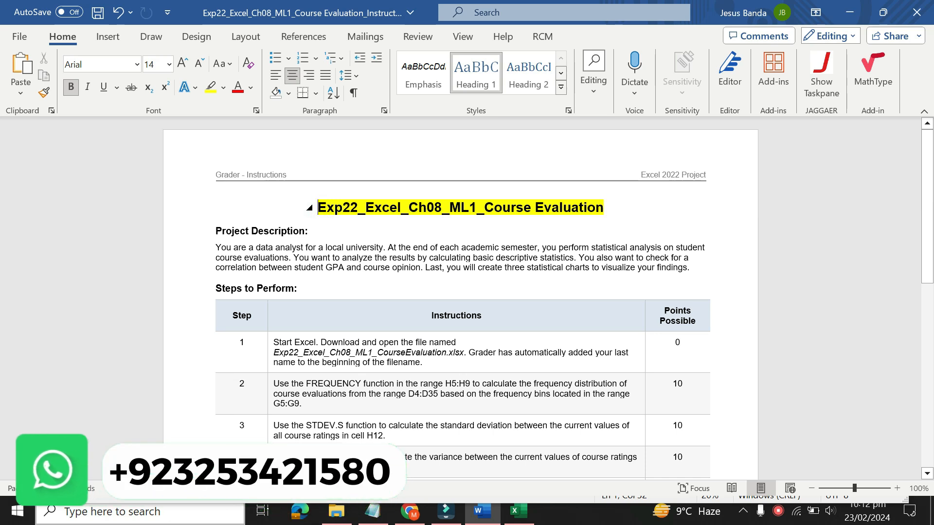
click(519, 514)
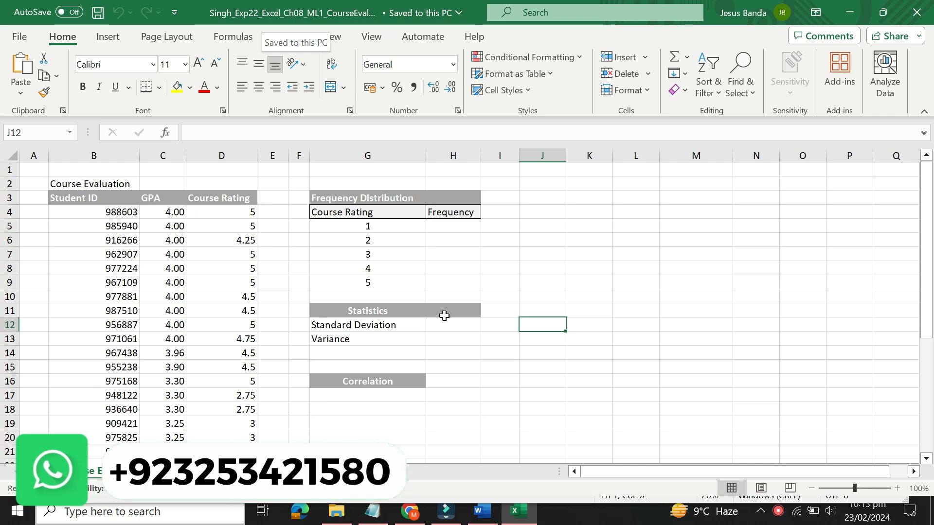
click(481, 511)
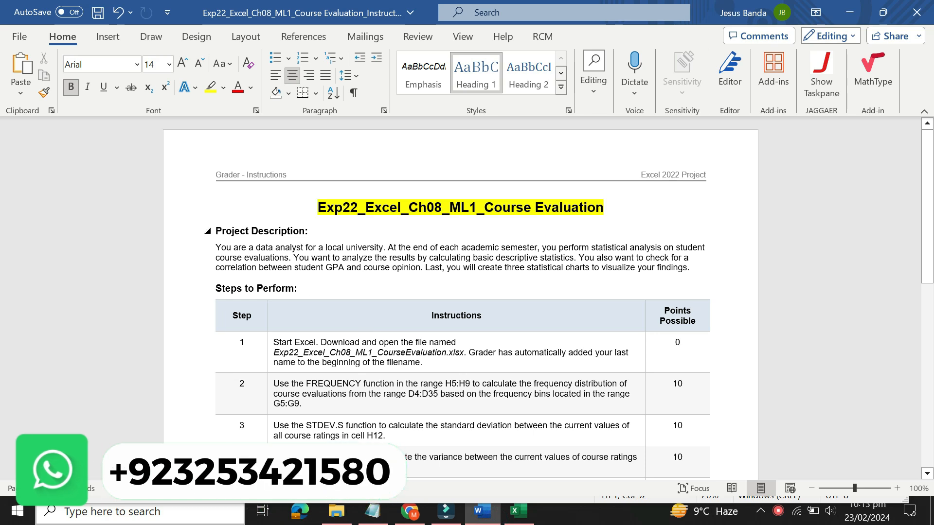
Highlight the Project Description heading and its paragraph in yellow
drag(216, 231, 217, 277)
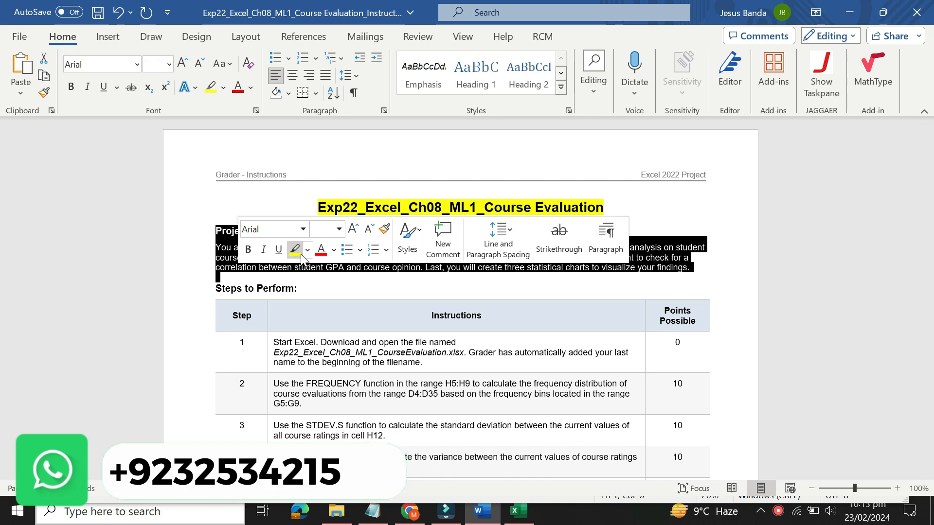
click(295, 250)
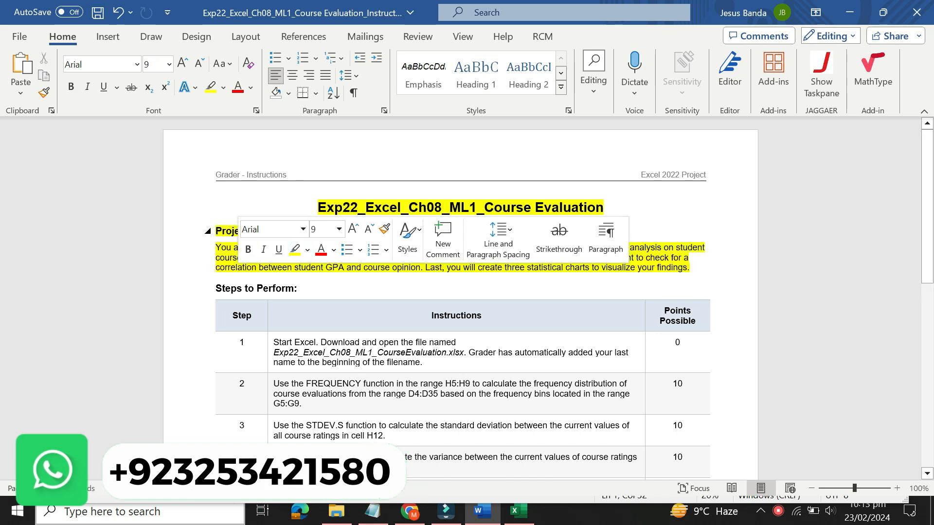
click(216, 230)
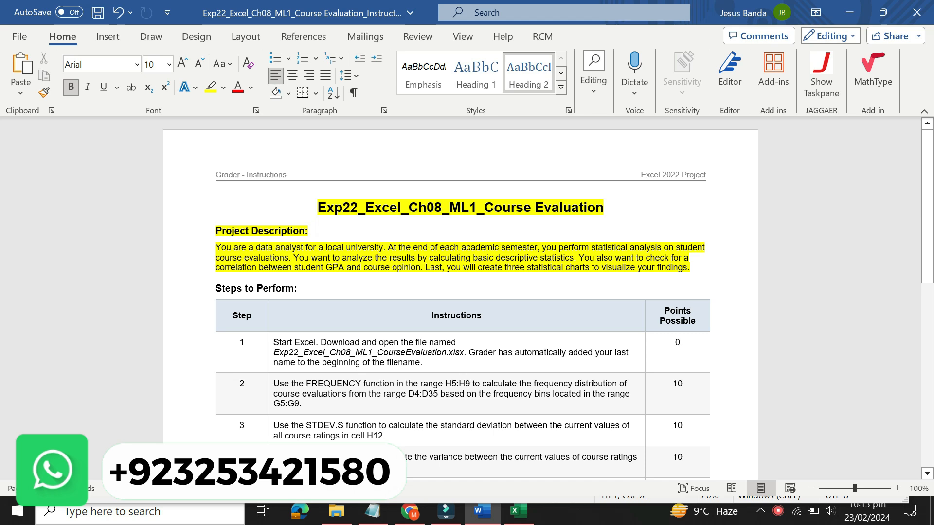
Remove the highlighting from the title, the Project Description heading and its paragraph
click(696, 268)
key(ctrl+shift+Up)
key(ctrl+shift+Up)
key(ctrl+shift+Up)
key(ctrl+shift+Up)
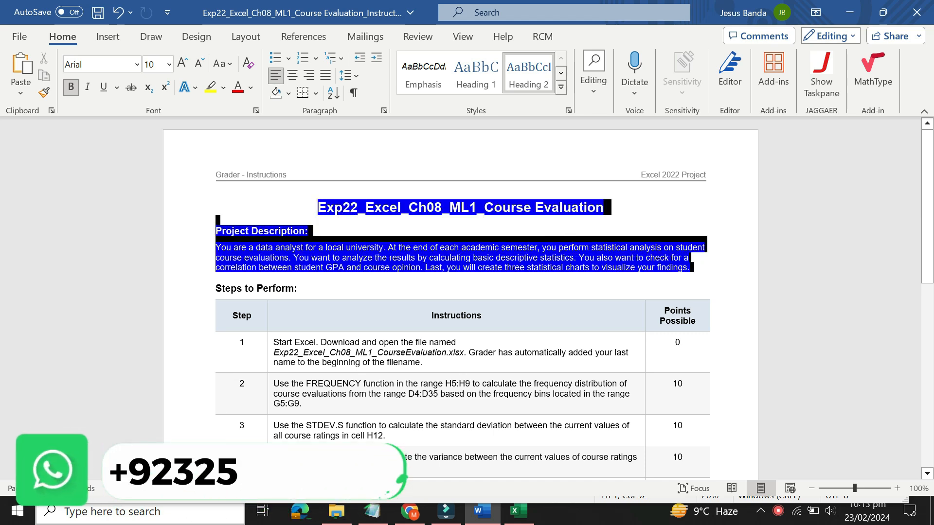
drag(696, 268, 318, 192)
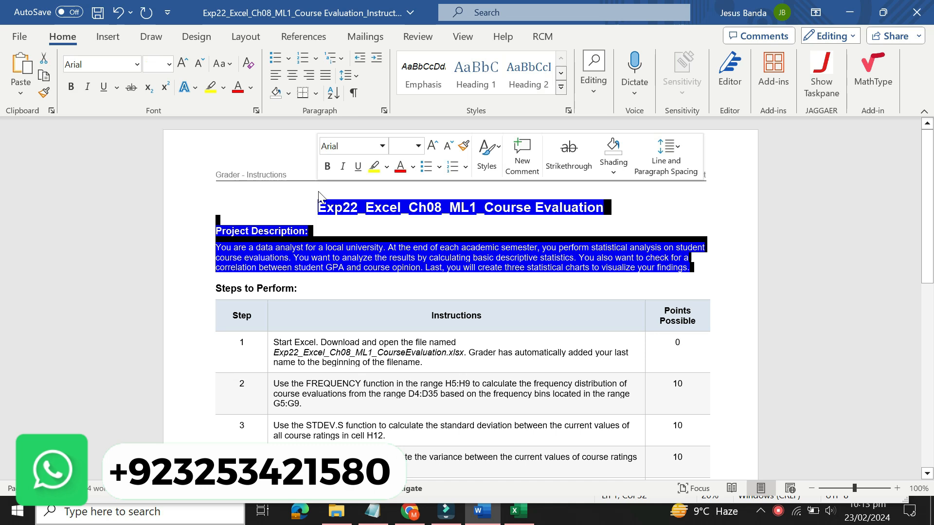
click(386, 167)
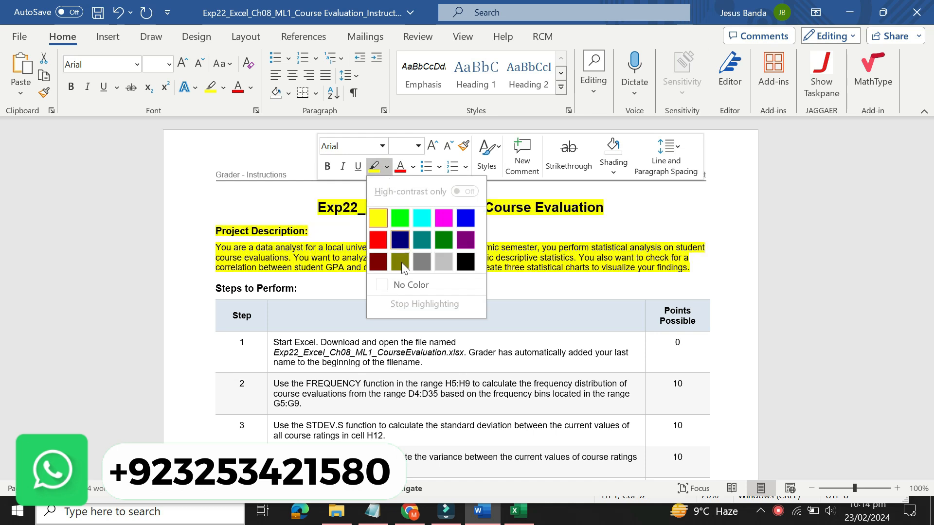
click(407, 286)
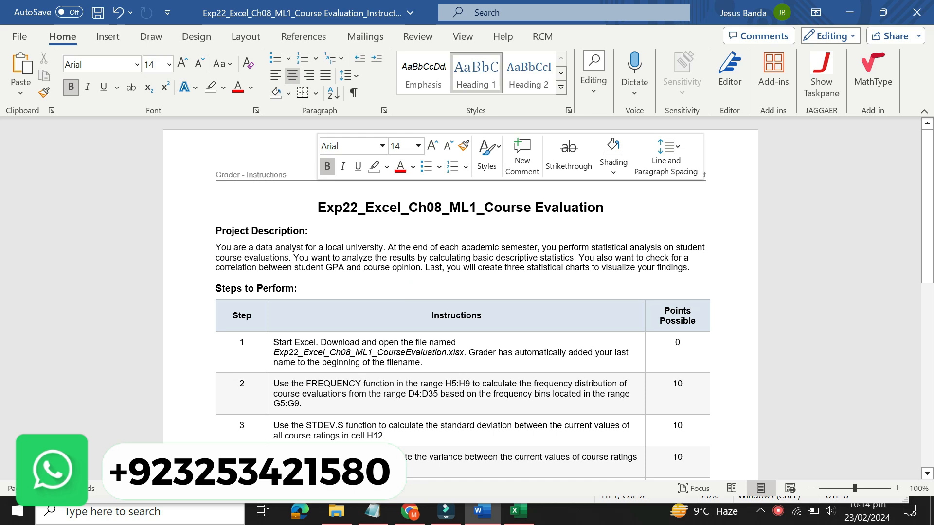
click(430, 268)
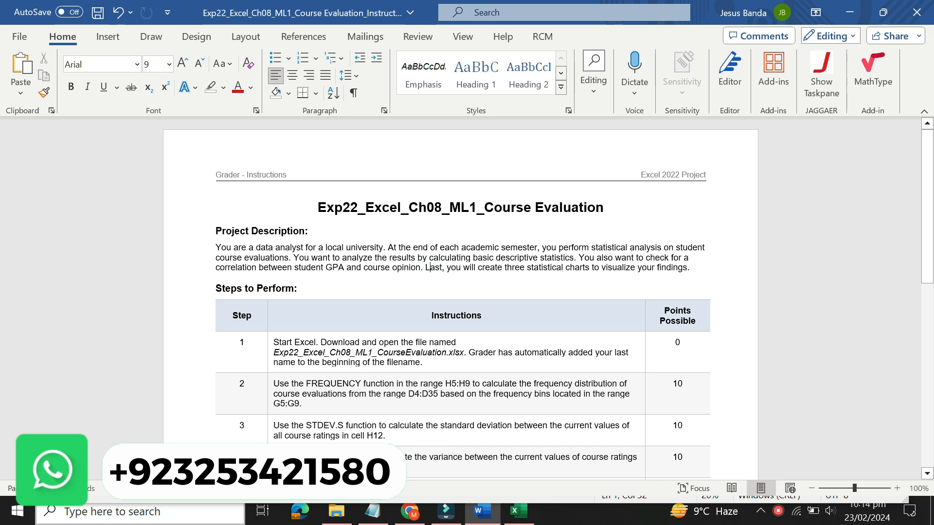
Set the instruction text of step 1 in the table to 16 pt and highlight it in yellow
drag(929, 186, 929, 235)
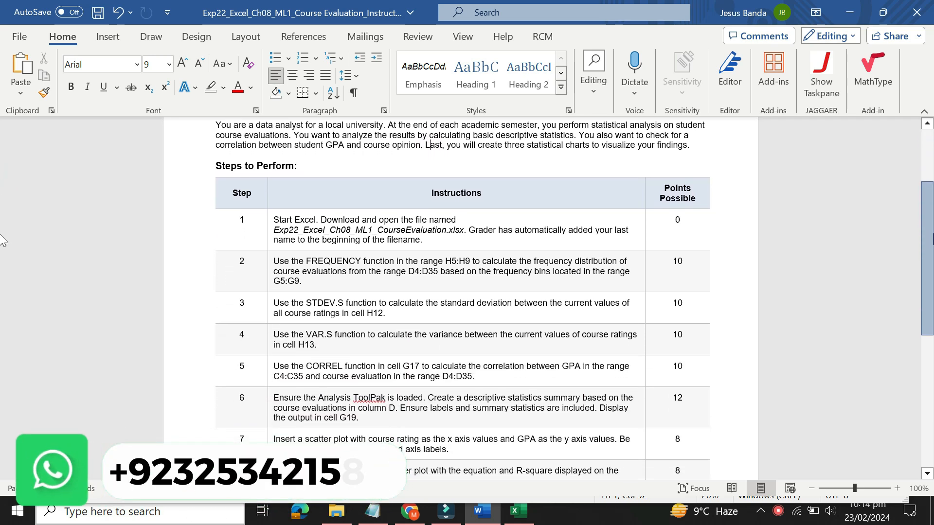
scroll(3, 235, down, 1)
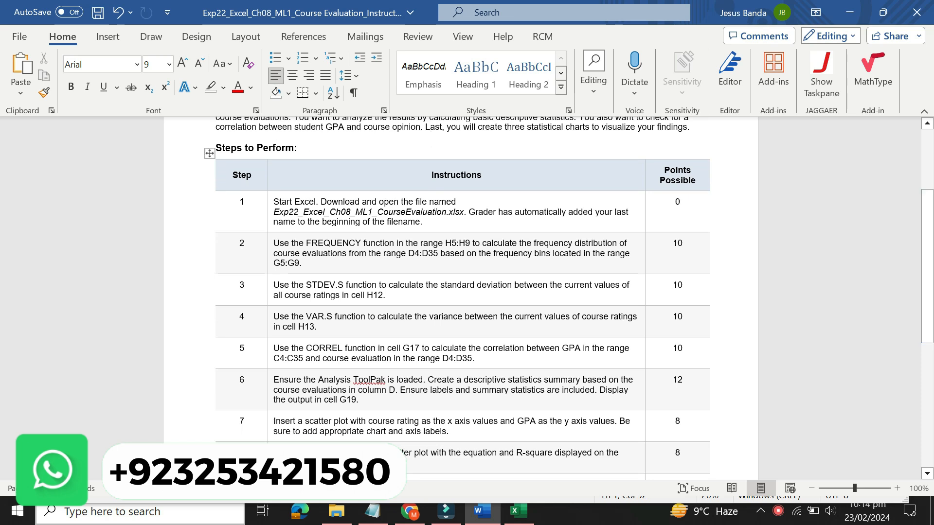
click(267, 216)
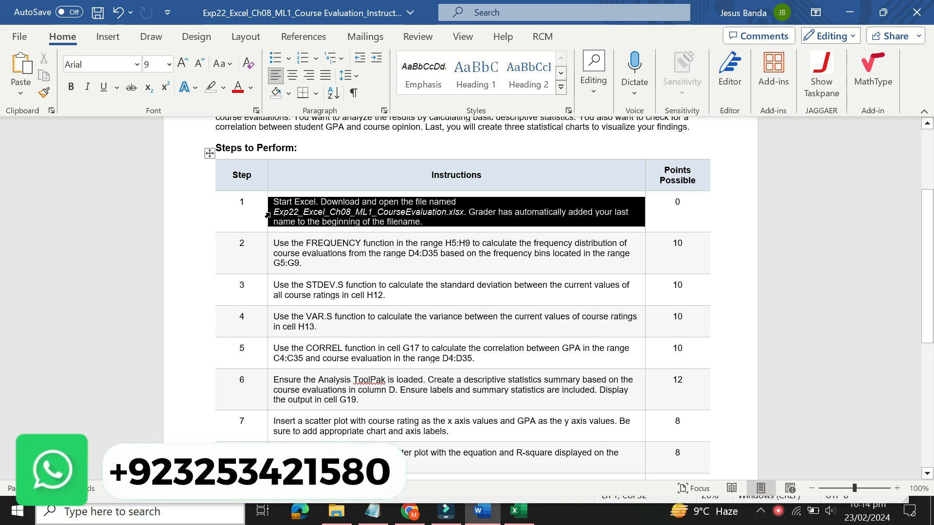
click(349, 169)
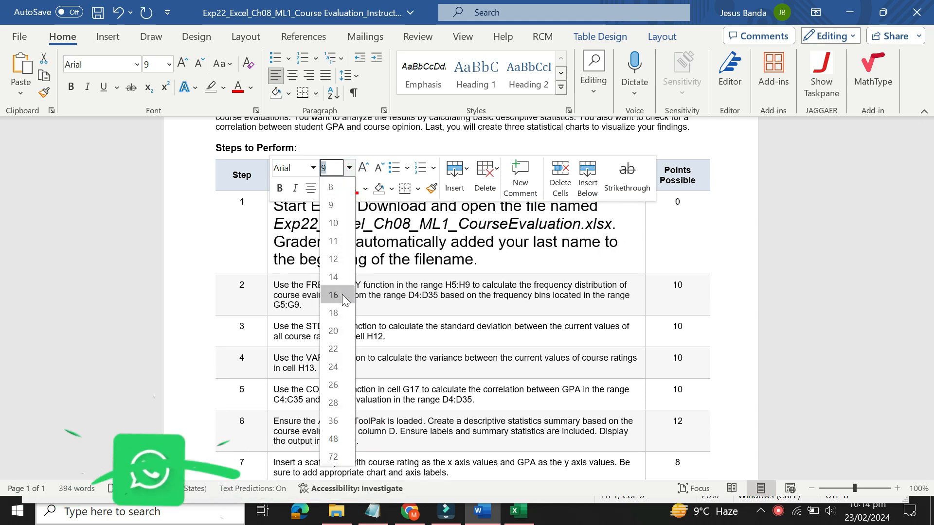
click(342, 295)
click(340, 189)
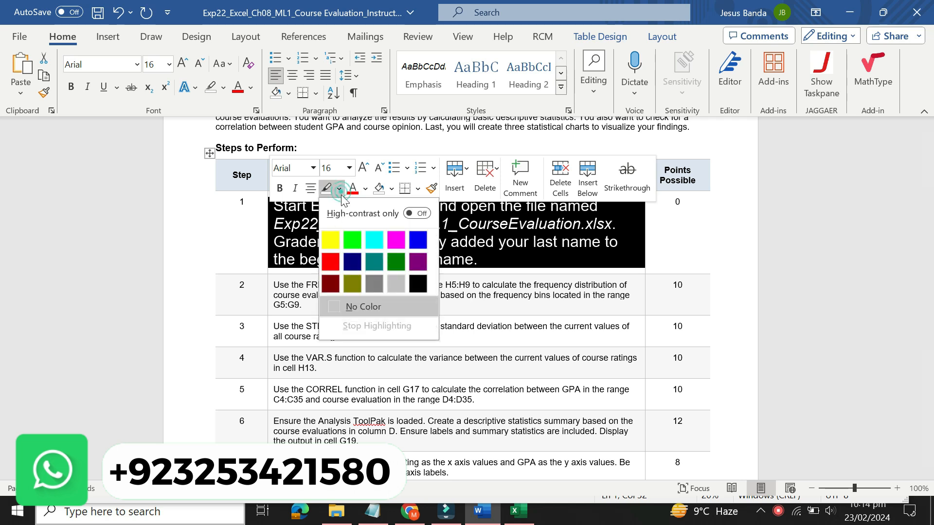
click(330, 240)
Read the step 1 instruction and compare it with the course evaluation workbook open in Excel
click(295, 225)
key(Up)
key(Home)
drag(274, 206, 347, 208)
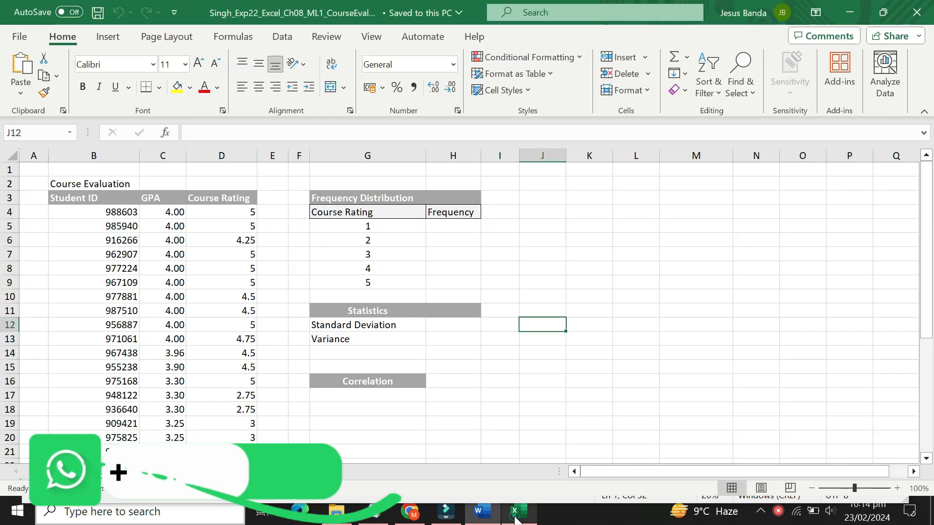
key(alt+Tab)
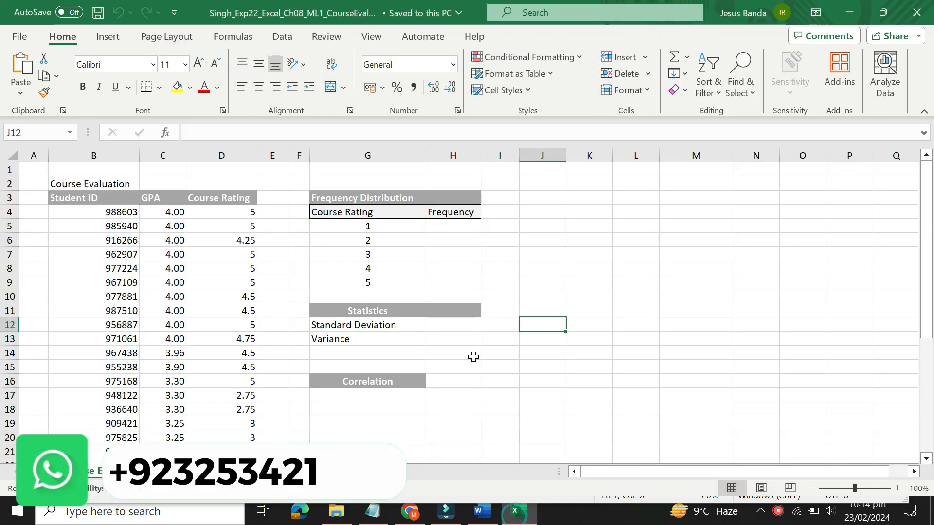
click(488, 513)
drag(358, 205, 472, 259)
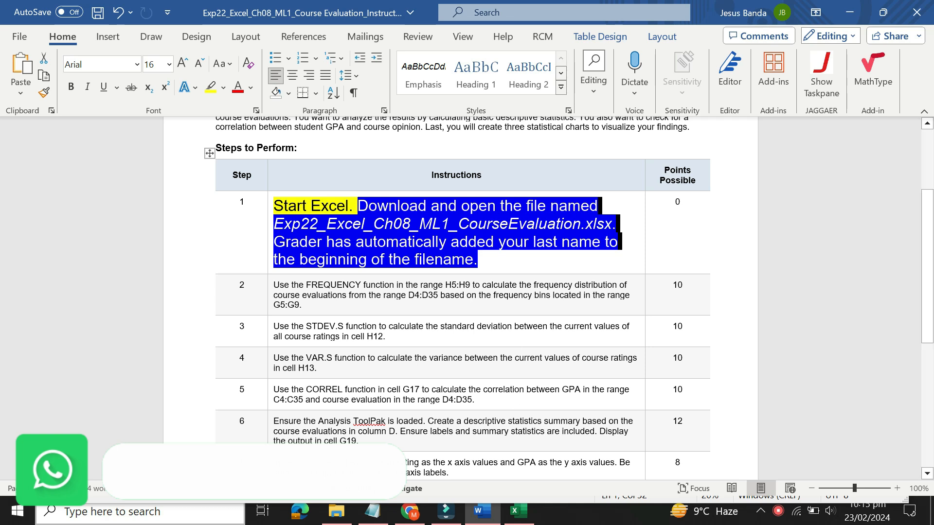
click(518, 511)
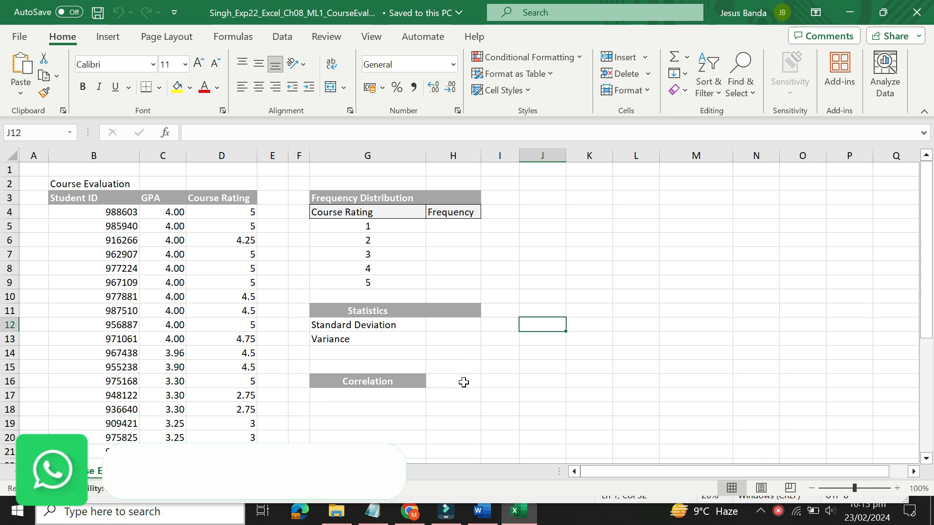
click(491, 515)
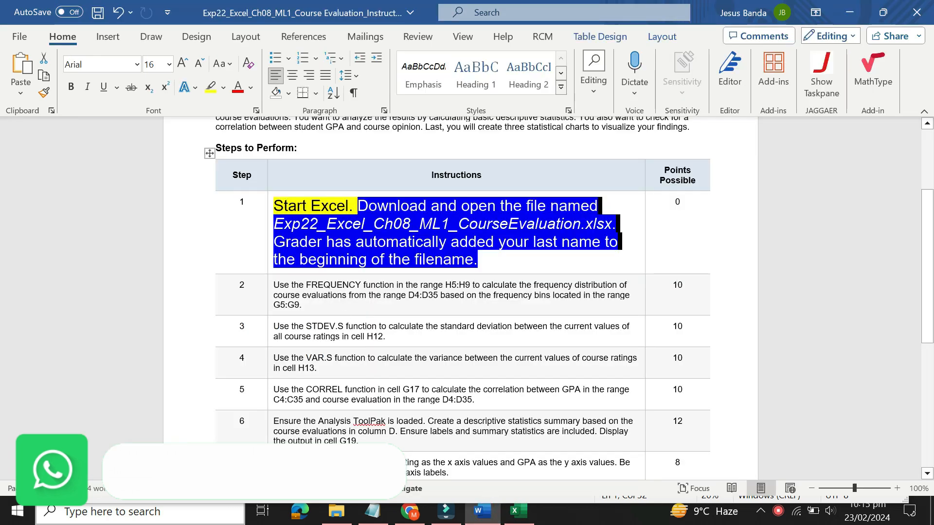
Set the step 1 instruction text to 9 pt and remove its highlighting
click(269, 234)
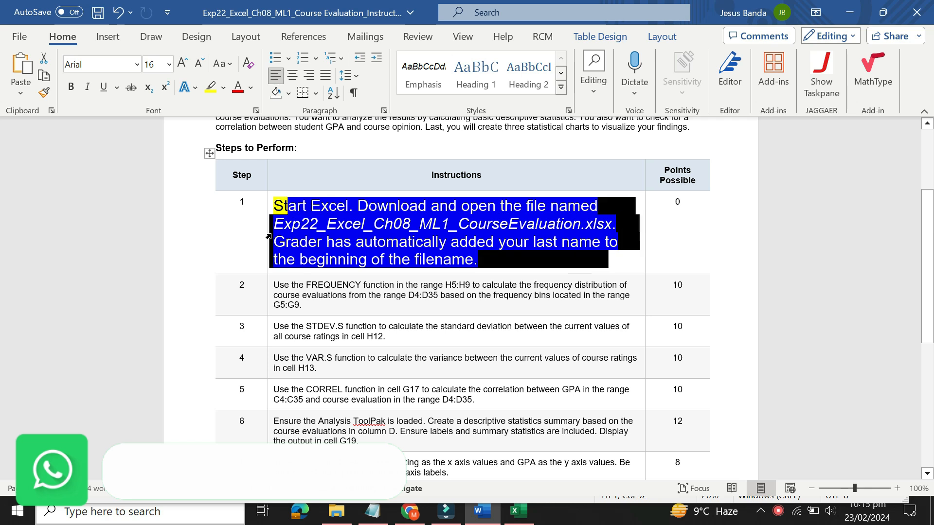
click(353, 193)
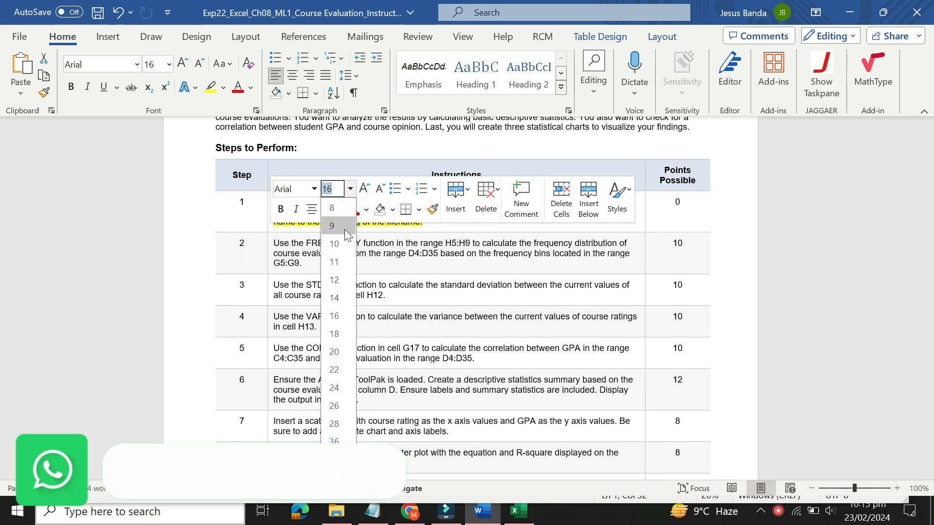
click(344, 229)
click(342, 214)
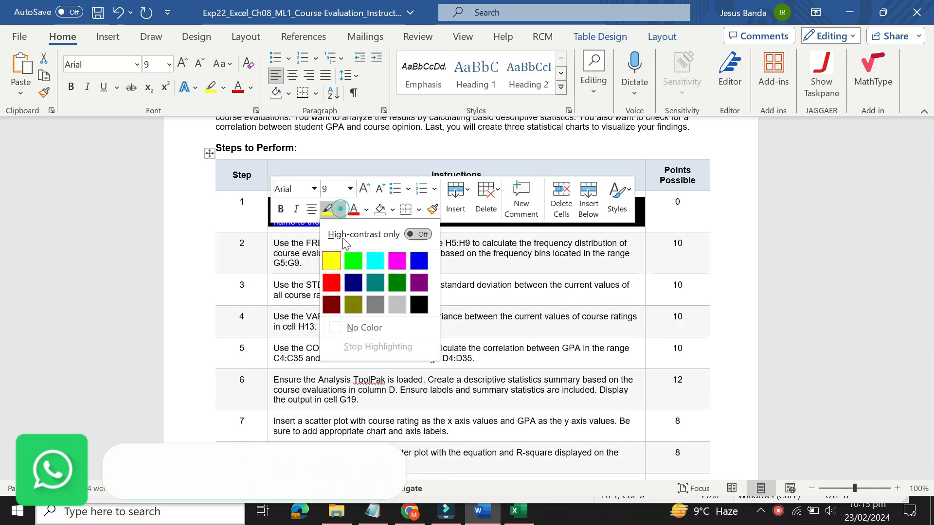
click(367, 325)
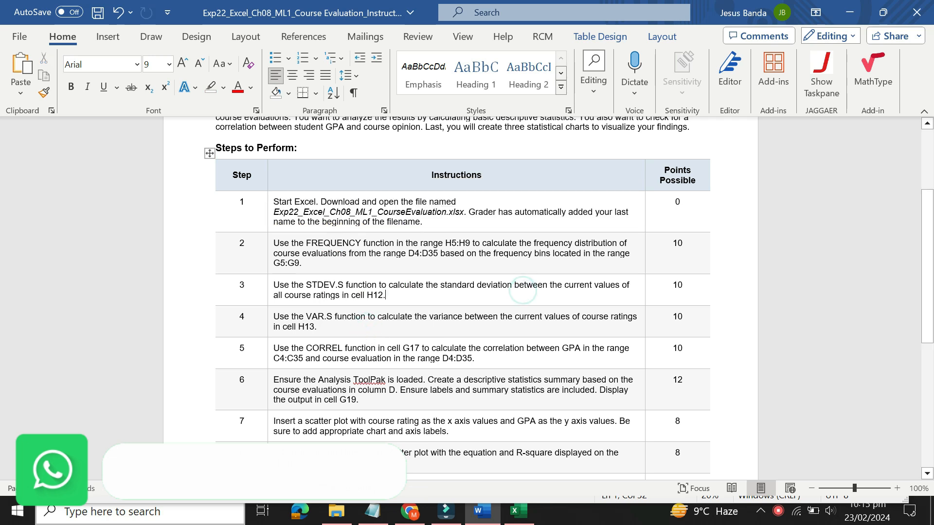
Set the step 2 instruction text about the FREQUENCY function to 16 pt and highlight it in yellow
drag(927, 223, 927, 279)
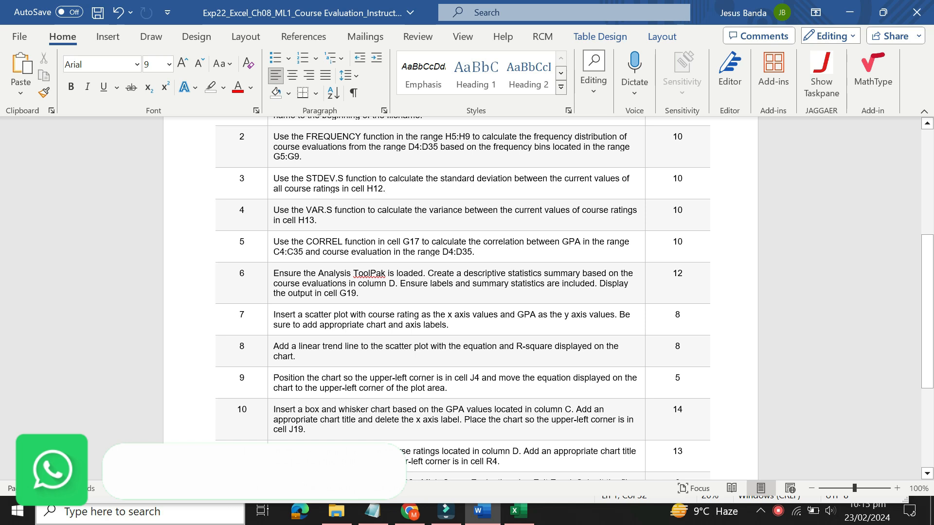
click(268, 150)
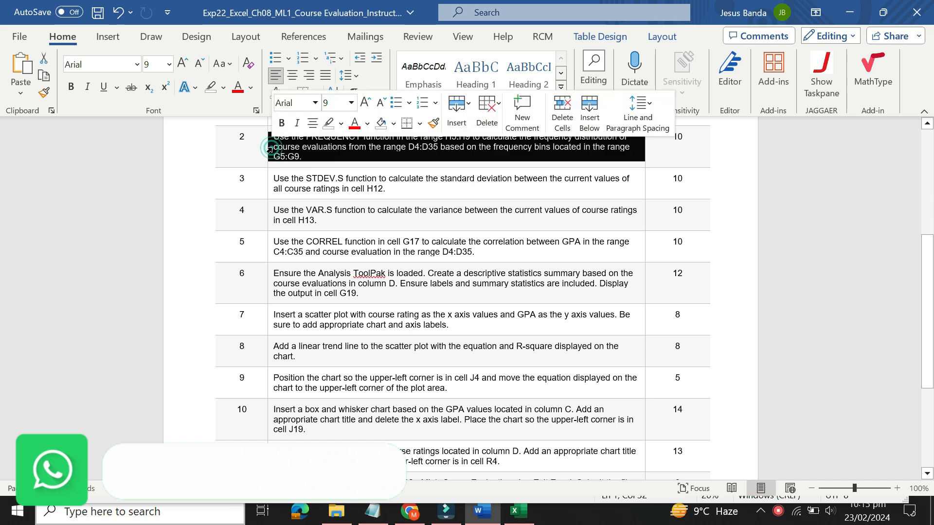
click(355, 103)
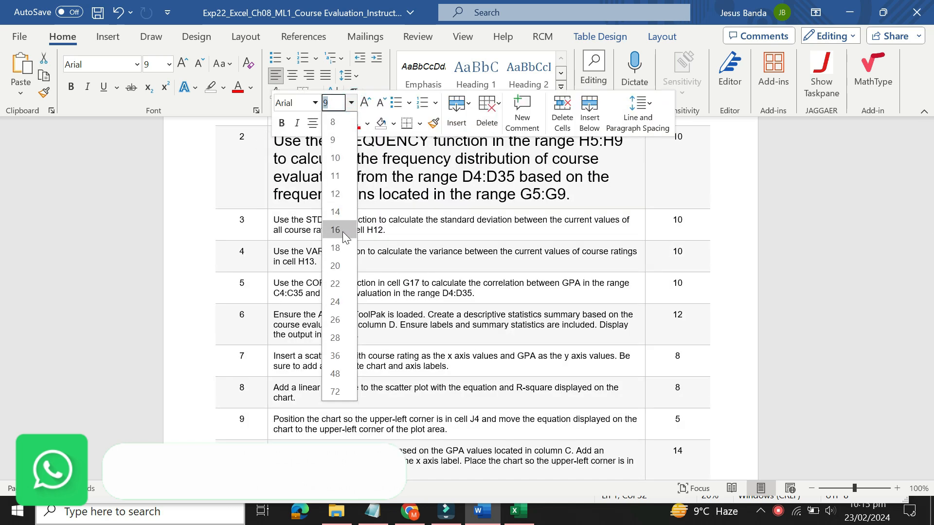
click(342, 230)
click(340, 123)
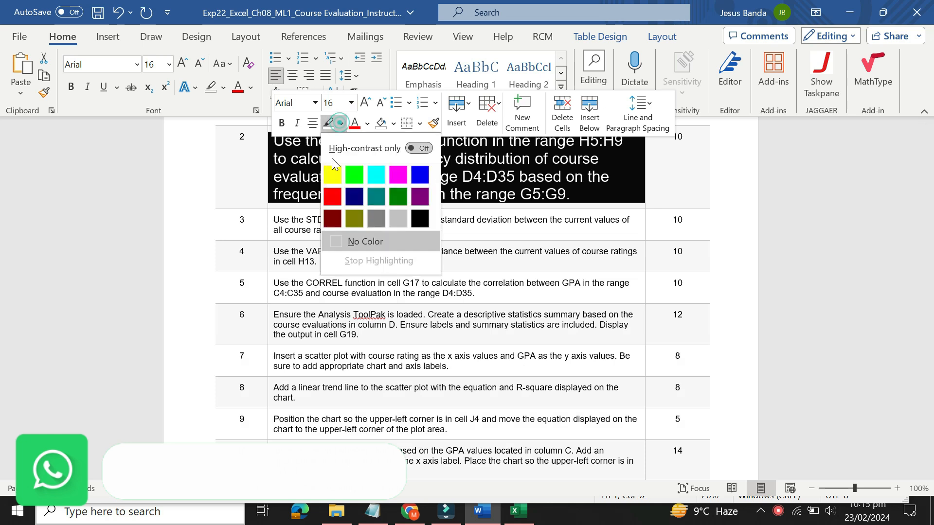
click(332, 182)
click(315, 168)
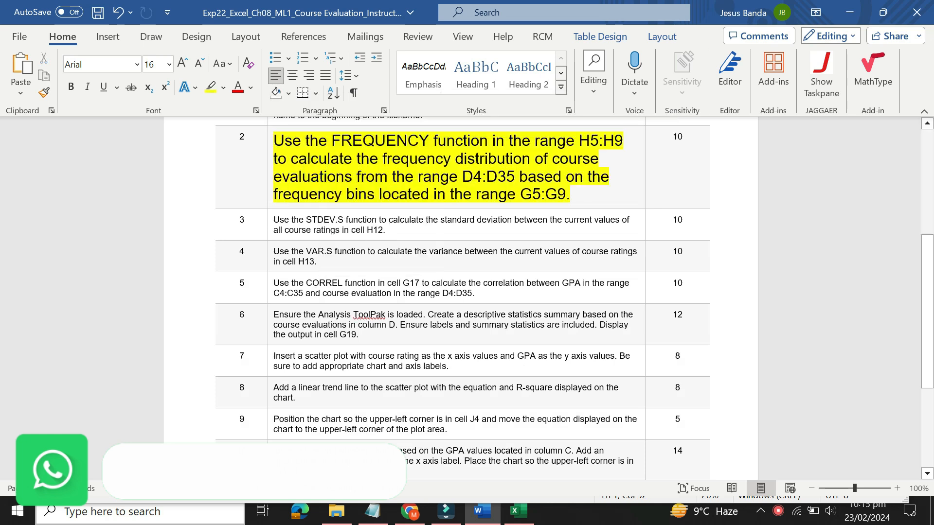
Read the step 2 instruction, switch to the course evaluation workbook in Excel and select cell H5 under Frequency
drag(273, 141, 357, 159)
drag(425, 159, 571, 195)
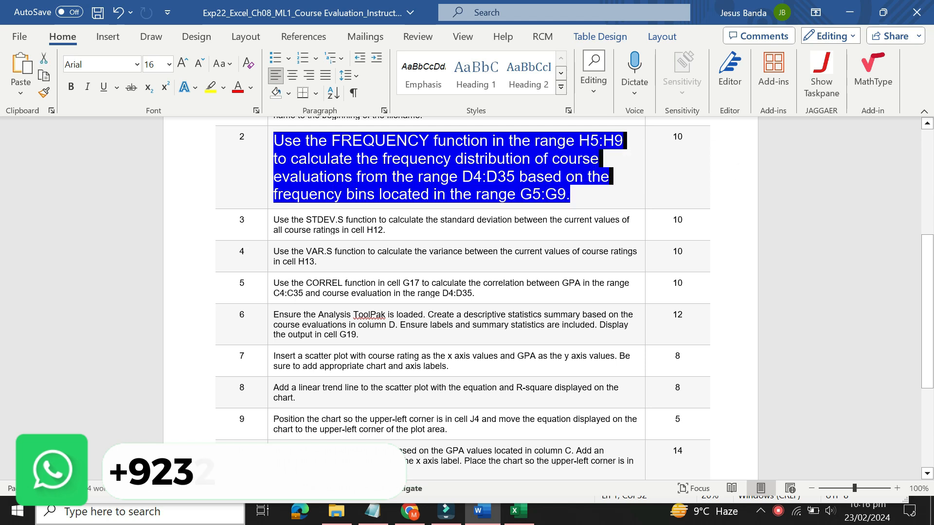
click(519, 510)
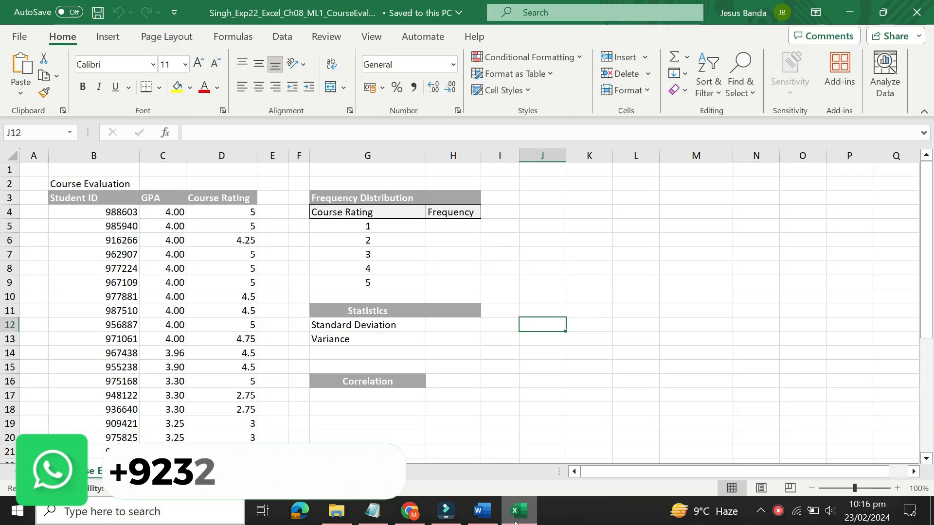
click(482, 522)
click(517, 506)
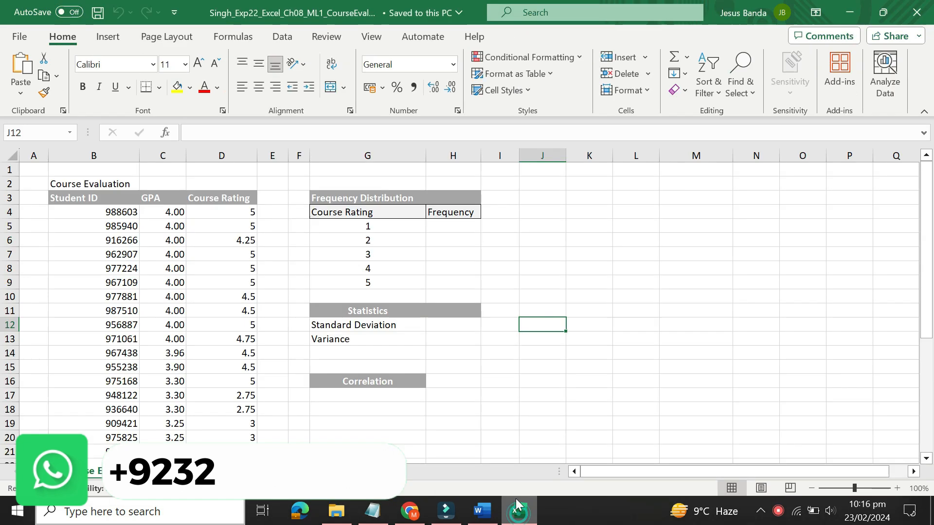
click(448, 223)
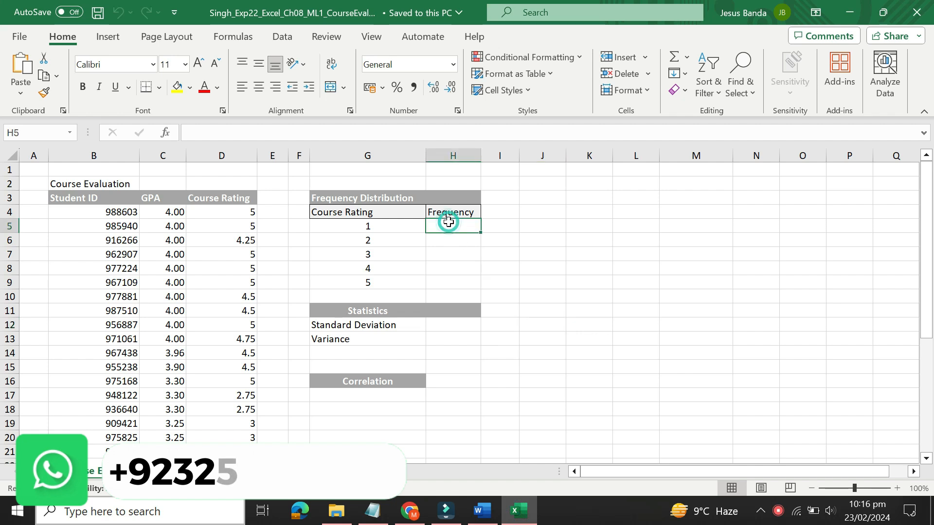
Start a FREQUENCY formula for the range H5:H9 under Frequency and open its function arguments
drag(448, 223, 454, 285)
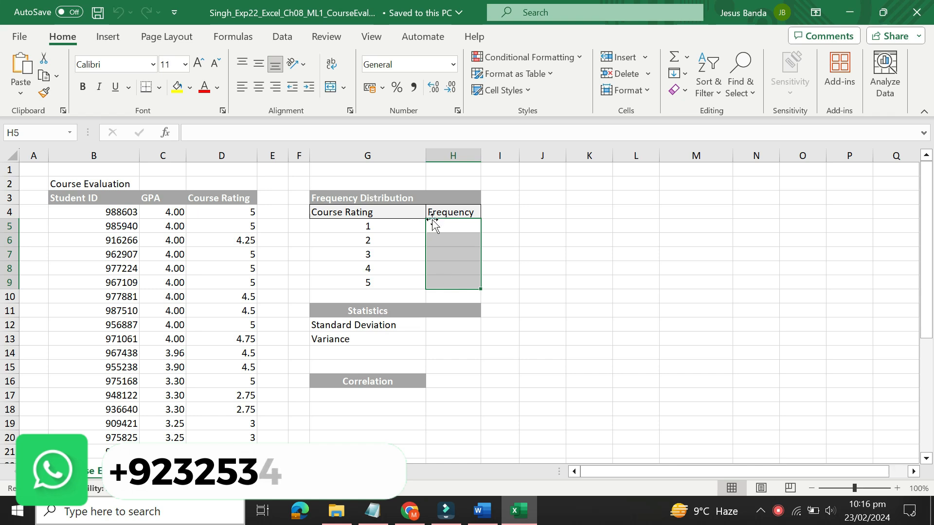
click(350, 131)
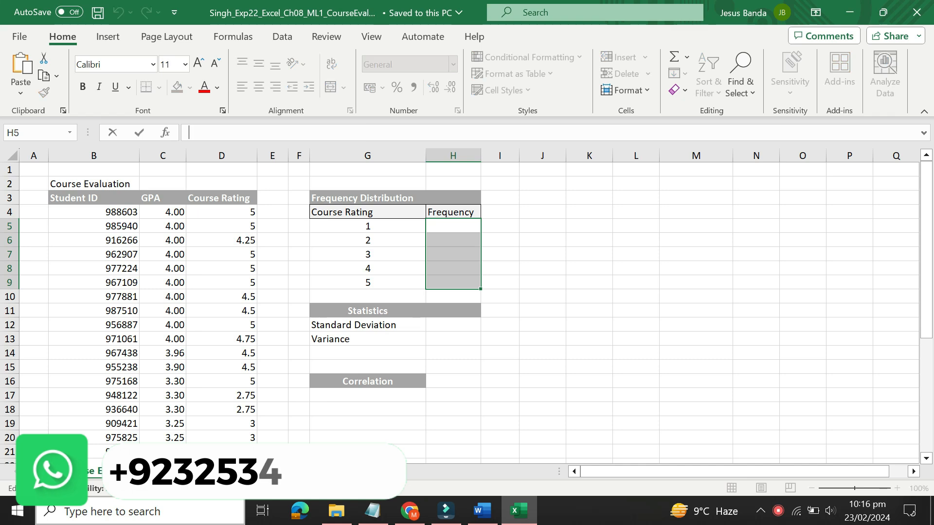
text(=)
key(BackSpace)
text(=Fre)
double_click(231, 156)
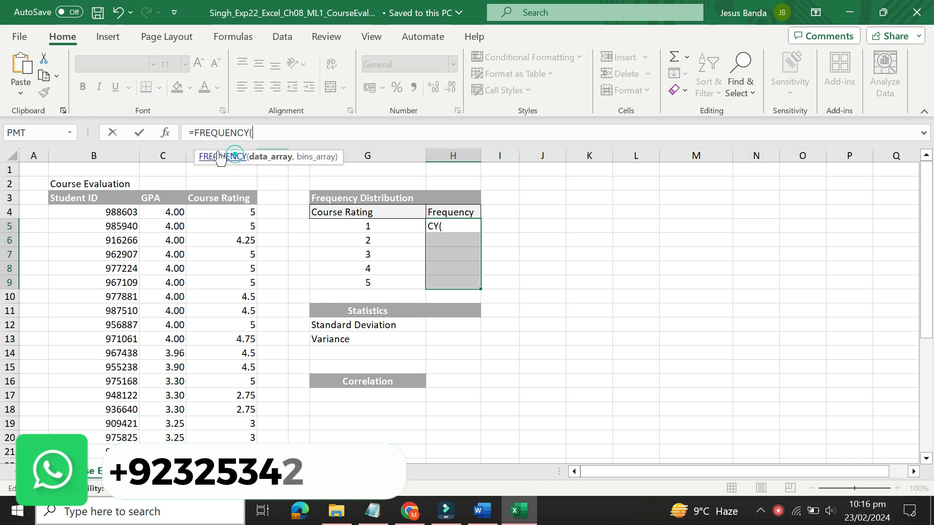
click(165, 135)
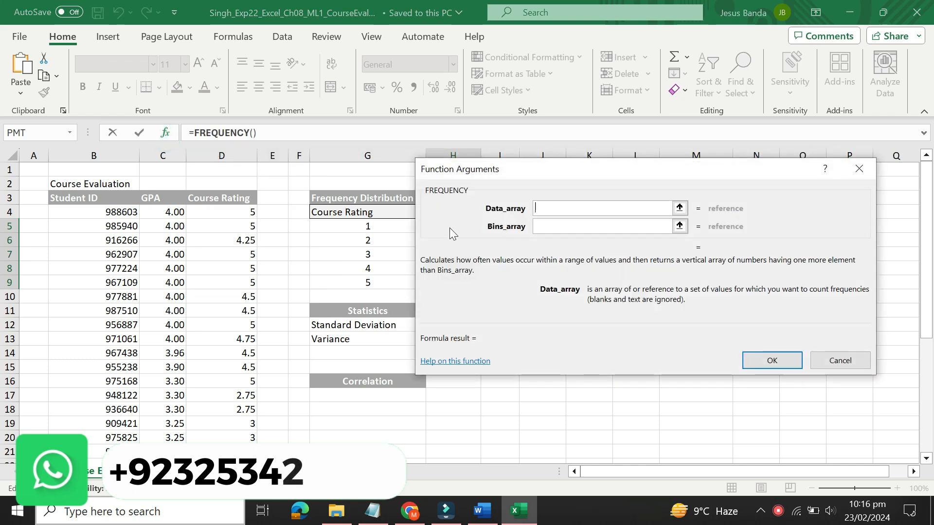
Set the FREQUENCY data array to D4:D35 and the bins array to G5:G9, and enter the formula
click(548, 210)
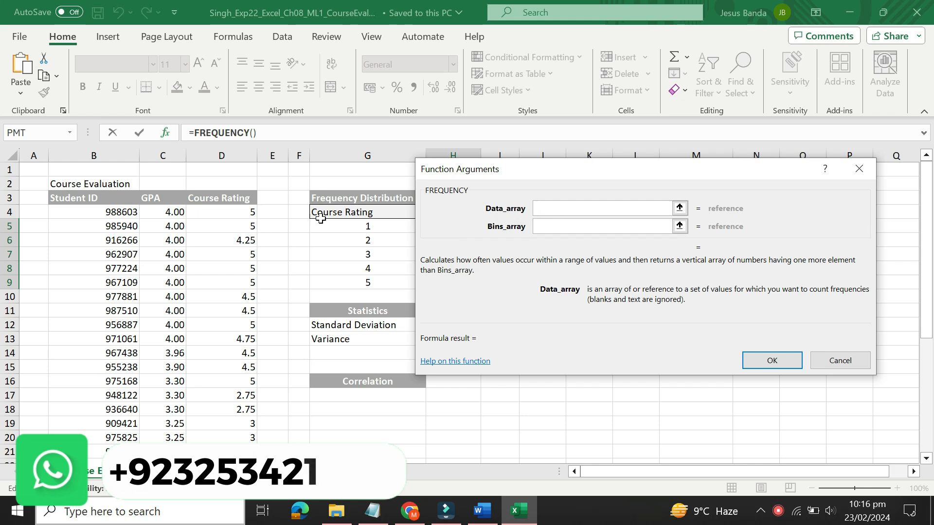
drag(236, 211, 223, 439)
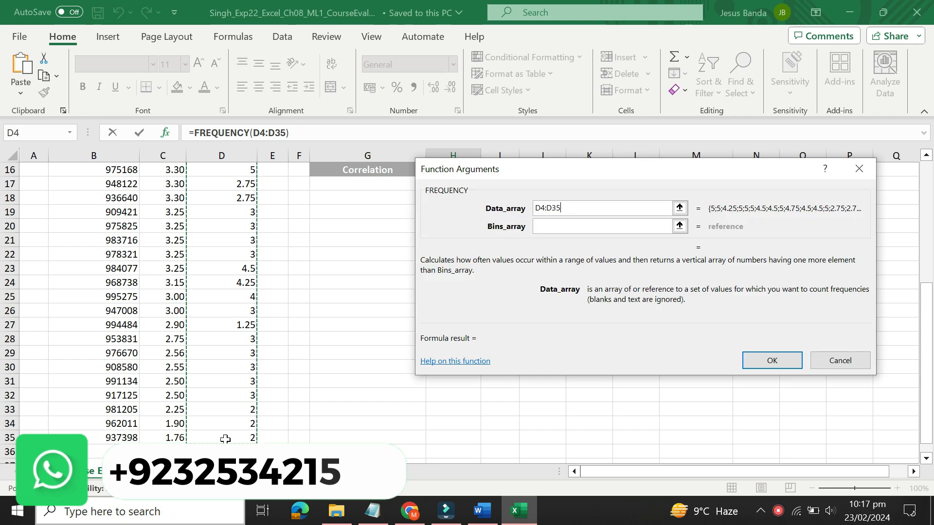
drag(926, 335, 928, 212)
drag(647, 170, 549, 320)
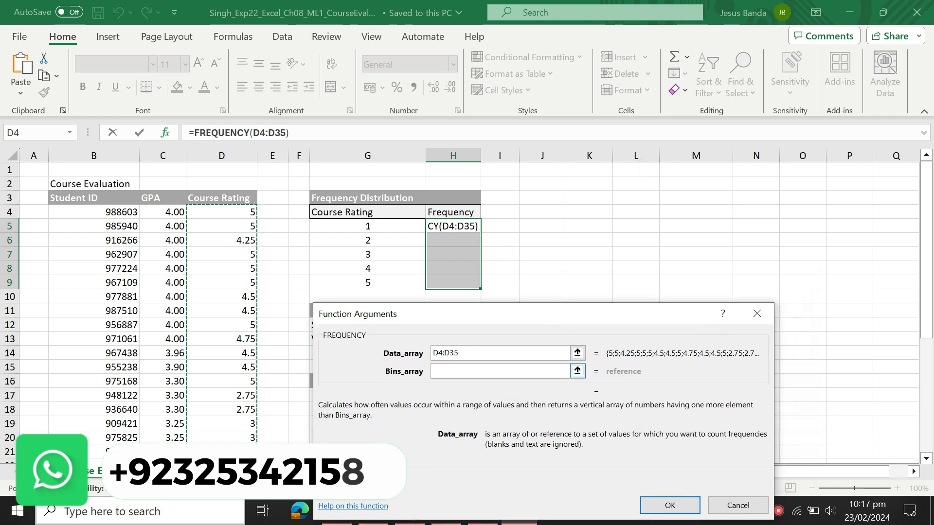
click(500, 372)
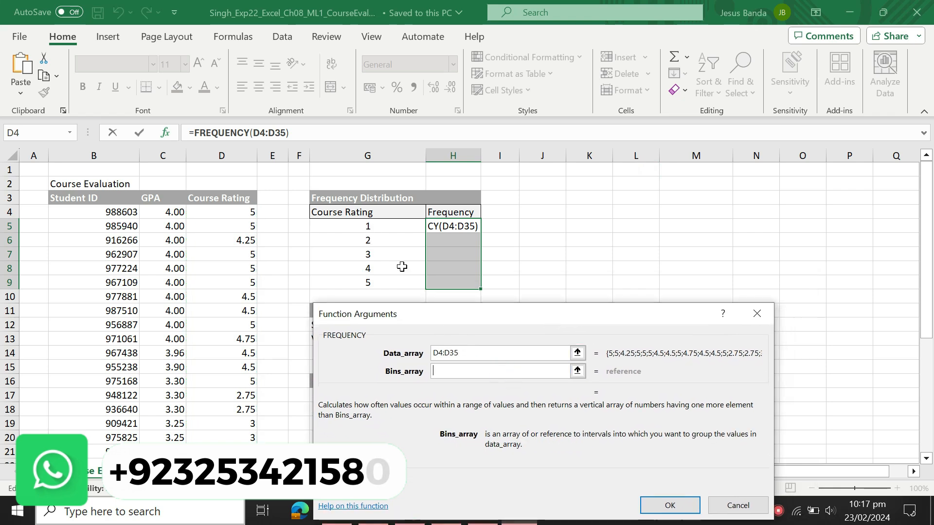
drag(381, 225, 386, 281)
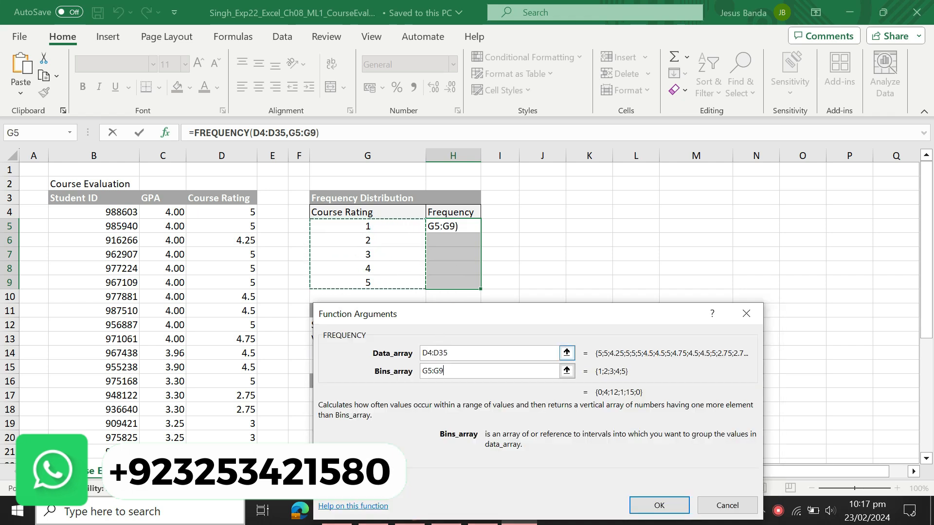
click(657, 504)
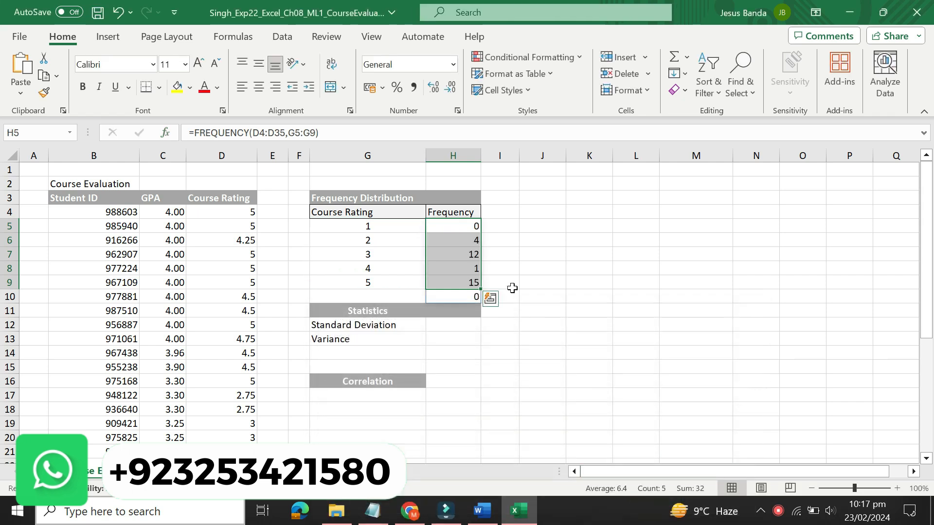
click(512, 286)
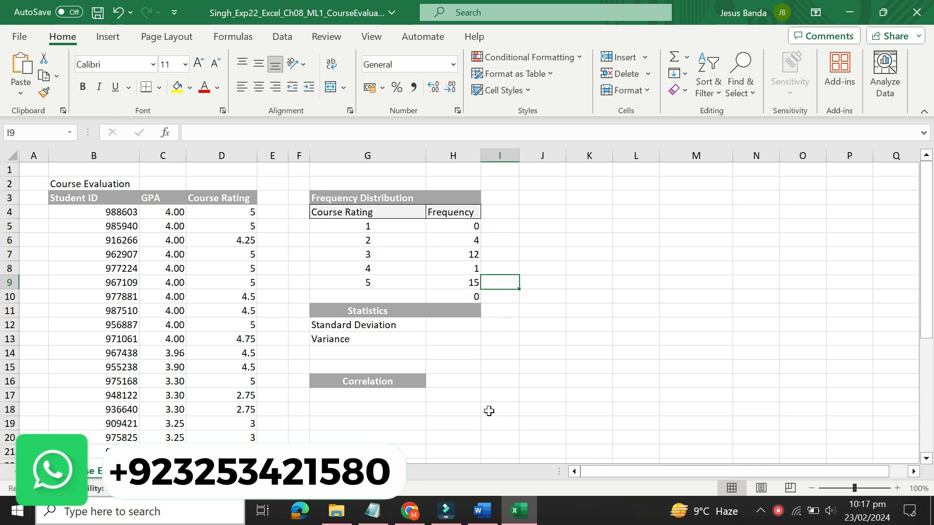
Switch to the instructions document in Word, set the step 2 instruction text to 9 pt and remove its highlighting
click(488, 510)
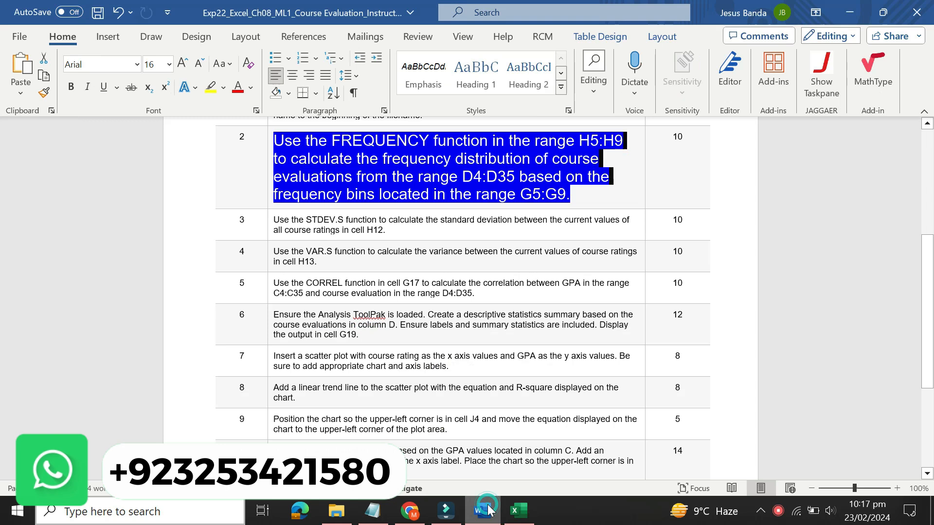
click(267, 169)
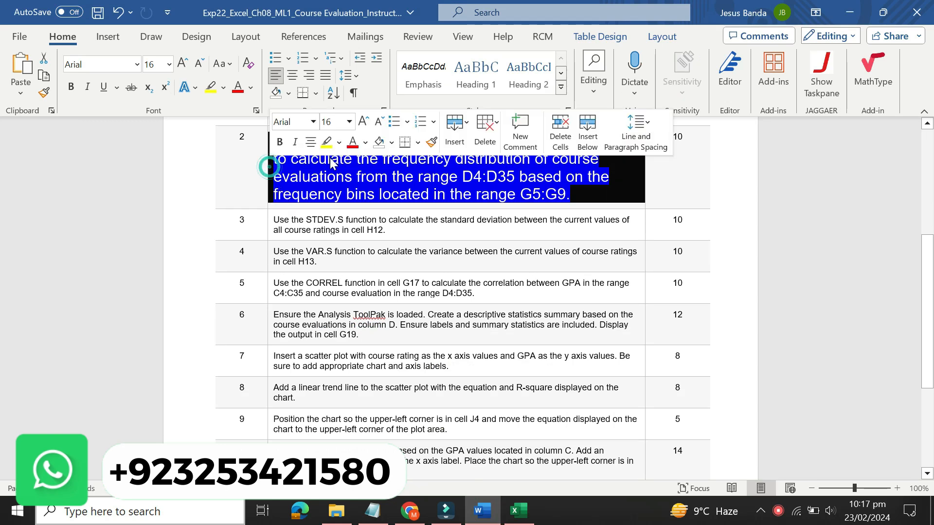
click(349, 122)
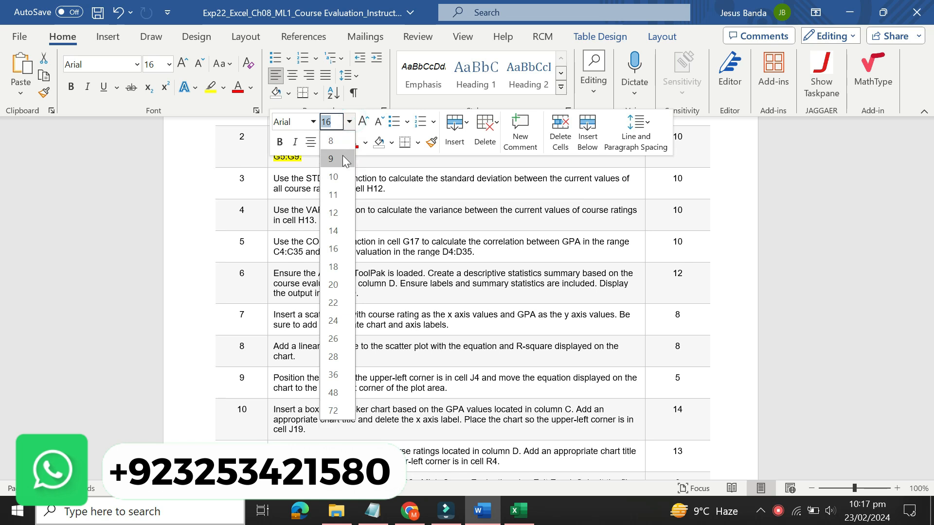
click(342, 155)
click(339, 142)
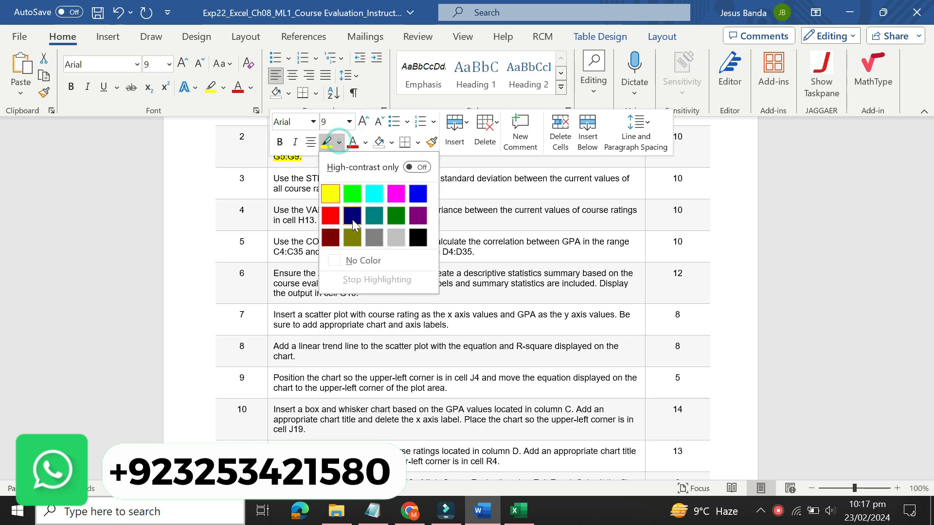
click(357, 259)
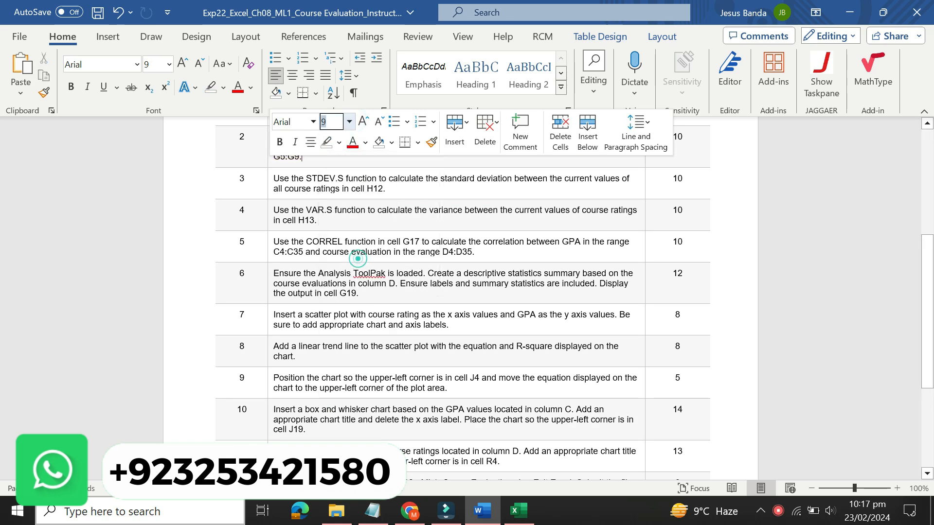
Set the step 3 instruction text about the STDEV.S function to 16 pt and highlight it in yellow
click(271, 185)
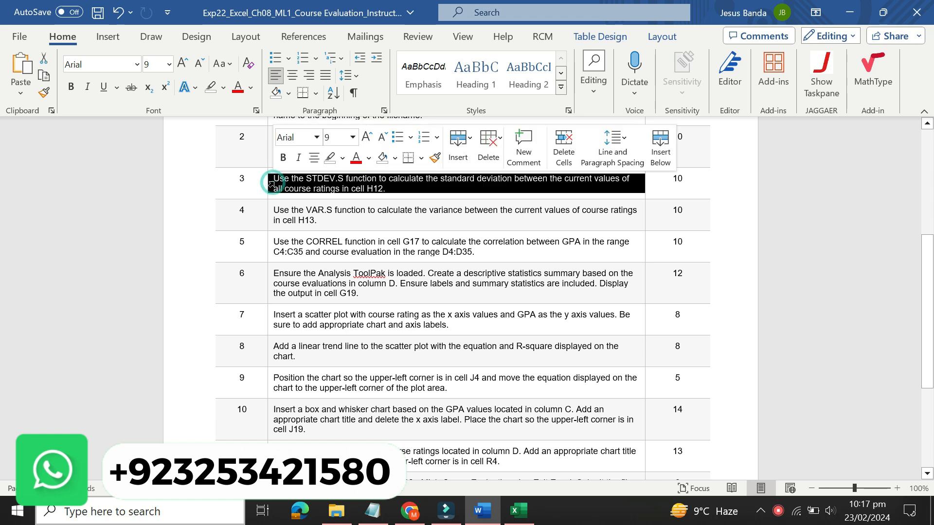
click(353, 138)
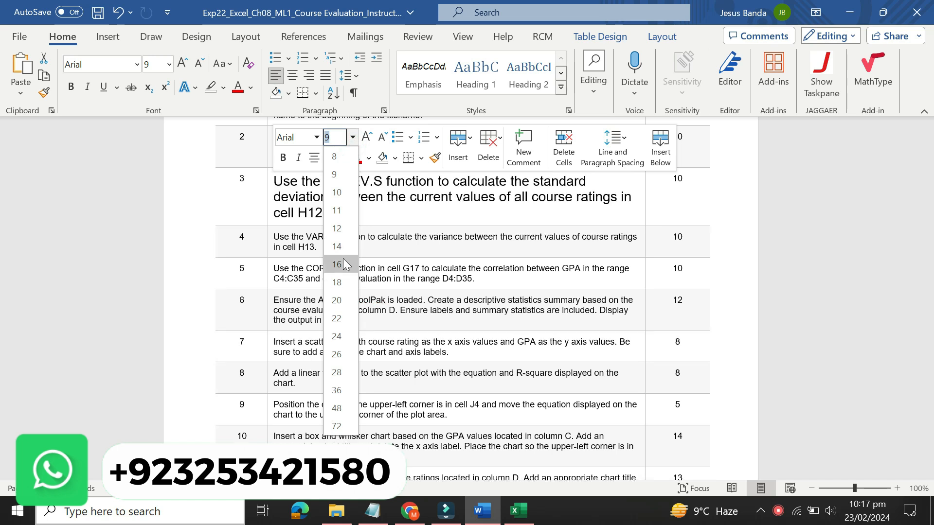
click(343, 264)
click(342, 157)
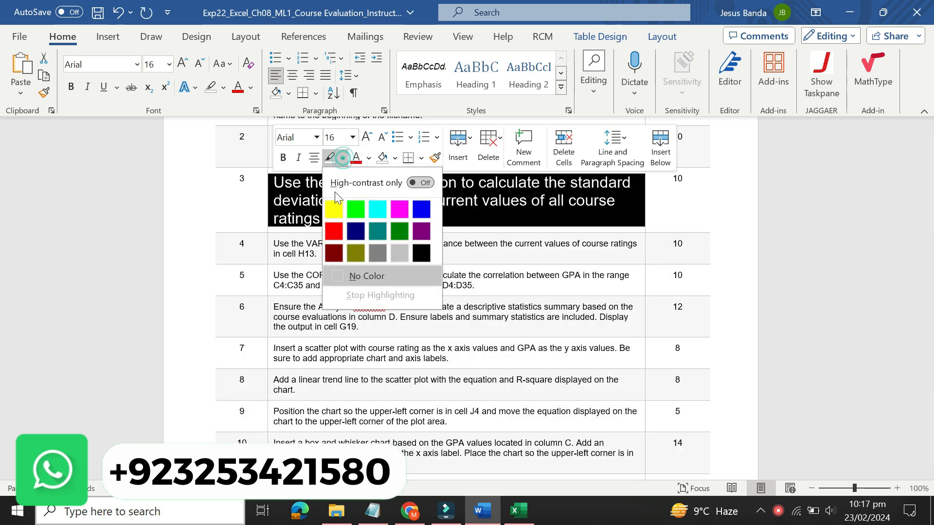
click(334, 208)
Read through the step 3 instruction for the function, the values and the target cell to use
click(276, 181)
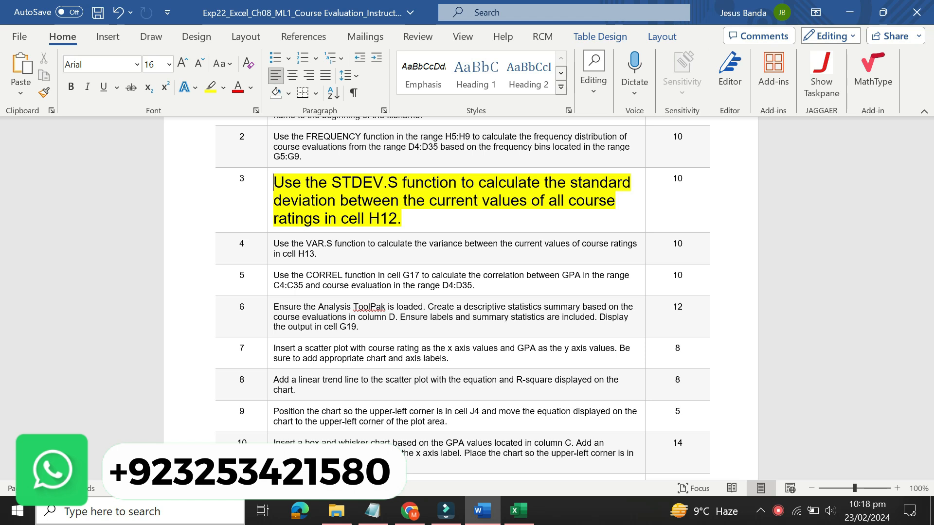
key(shift+Right)
key(shift+Right)
key(shift+Right)
key(shift+Right)
key(shift+Right)
key(shift+Right)
key(shift+Right)
key(shift+Right)
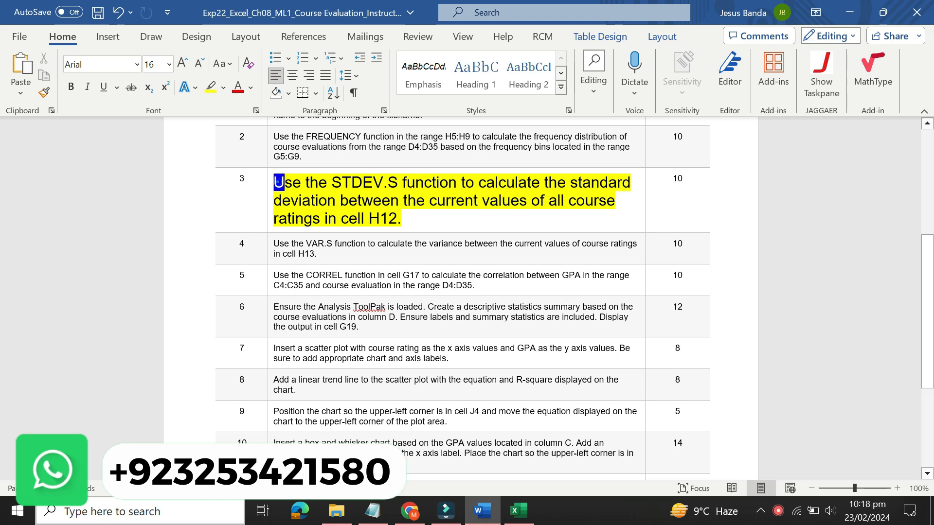
key(shift+Right)
key(shift+Right)
key(shift+Right)
key(shift+Right)
key(shift+Right)
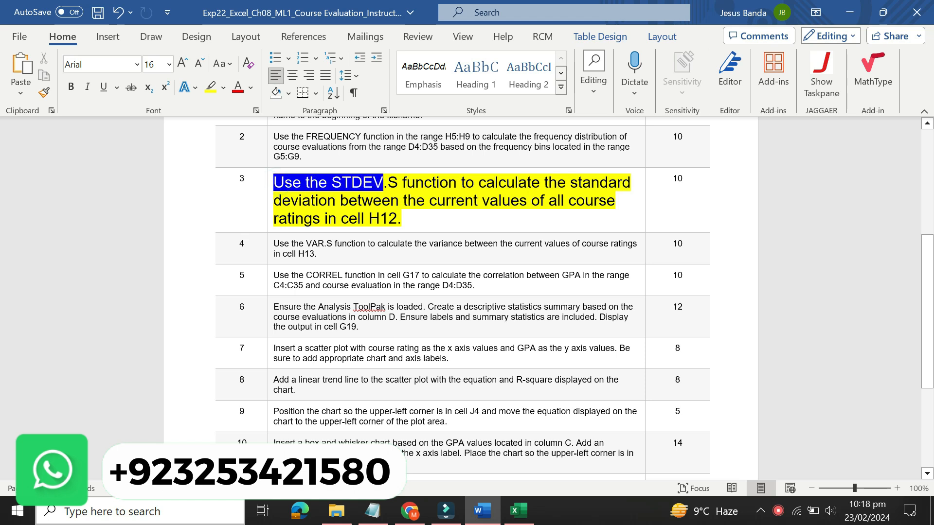
key(shift+Right)
key(shift+Right)
key(shift+Right)
key(ctrl+shift+Right)
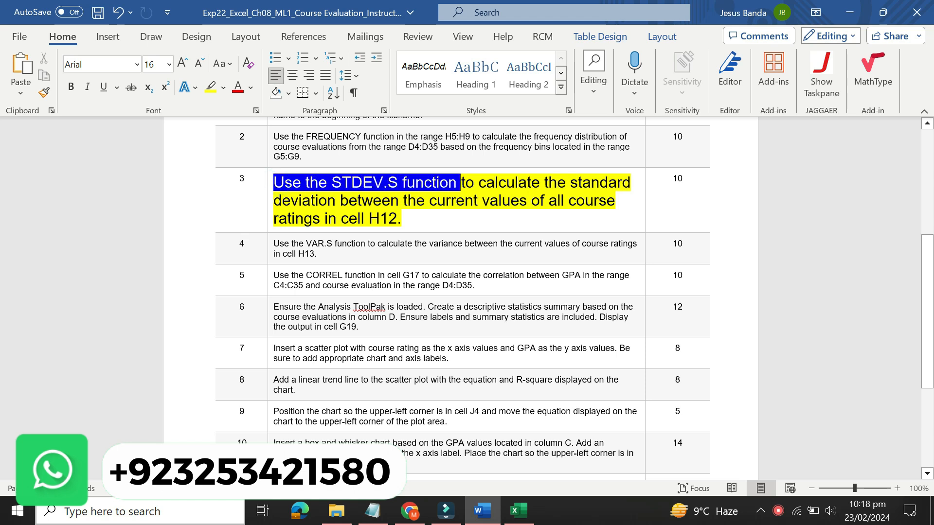
key(ctrl+shift+Right)
key(ctrl+shift+Right)
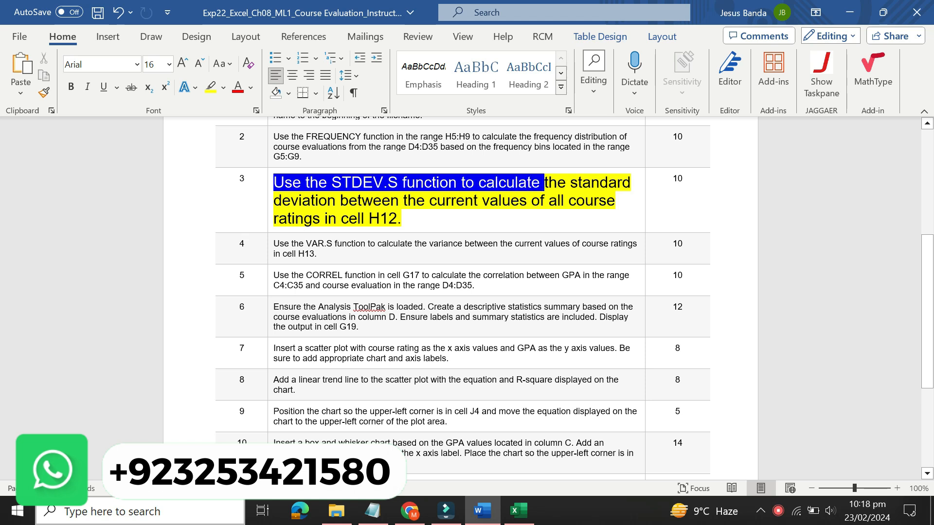
key(shift+Right)
key(shift+Right)
key(shift+Right)
key(shift+Right)
key(ctrl+shift+Right)
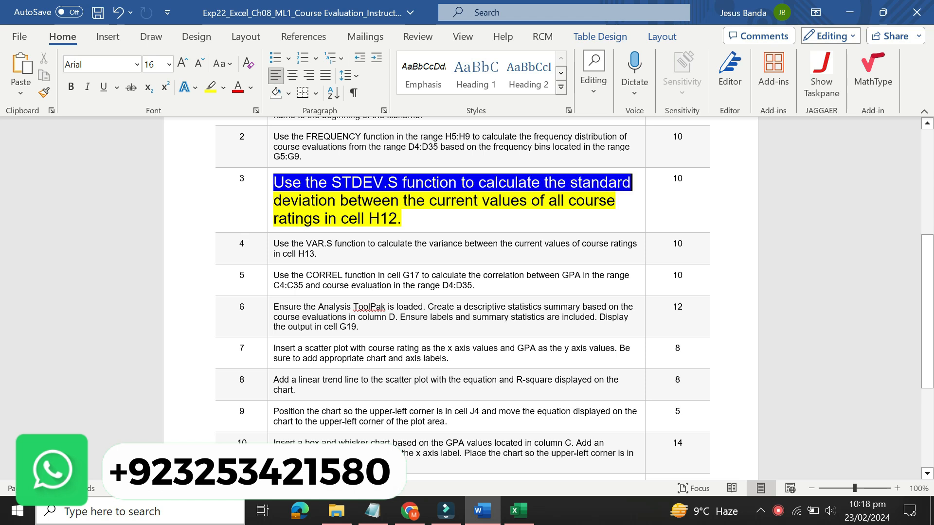
key(shift+Down)
key(shift+Left)
key(shift+Left)
key(shift+Left)
key(shift+Left)
key(shift+Left)
key(shift+Left)
key(shift+Left)
key(shift+Left)
key(shift+Left)
key(shift+Left)
key(shift+Left)
key(shift+Left)
key(shift+Left)
key(shift+Left)
key(shift+Left)
key(shift+Left)
key(shift+Left)
key(shift+Left)
key(shift+Left)
key(shift+Left)
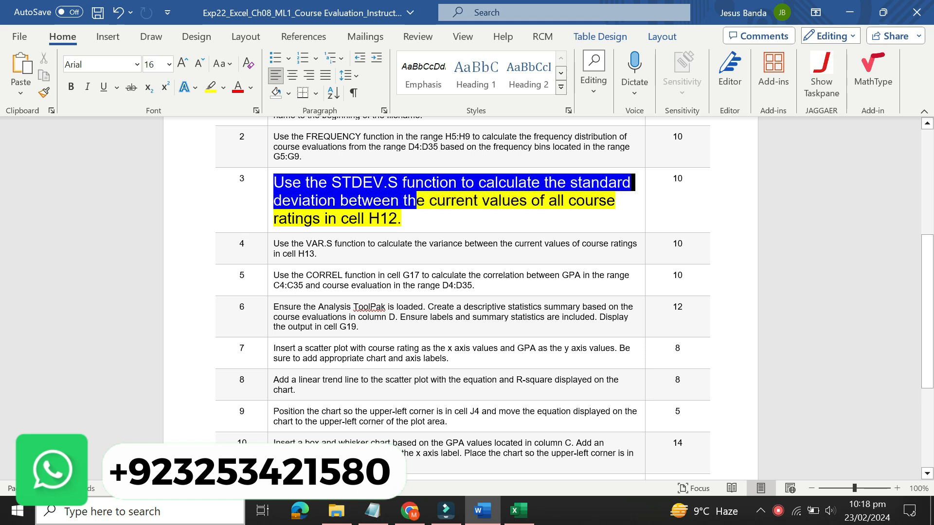
key(shift+Down)
key(shift+Up)
key(shift+Left)
key(shift+Left)
key(shift+Left)
key(shift+Right)
key(shift+Right)
key(shift+Right)
key(shift+Right)
key(shift+Right)
key(shift+Right)
key(shift+Right)
key(shift+Right)
key(shift+Right)
key(shift+Right)
key(shift+Right)
key(shift+Right)
key(shift+Right)
key(shift+Right)
key(shift+Right)
key(shift+Right)
key(shift+Right)
key(shift+Right)
key(shift+Right)
key(shift+Right)
key(shift+Right)
key(shift+Right)
key(shift+Right)
key(shift+Right)
key(shift+Right)
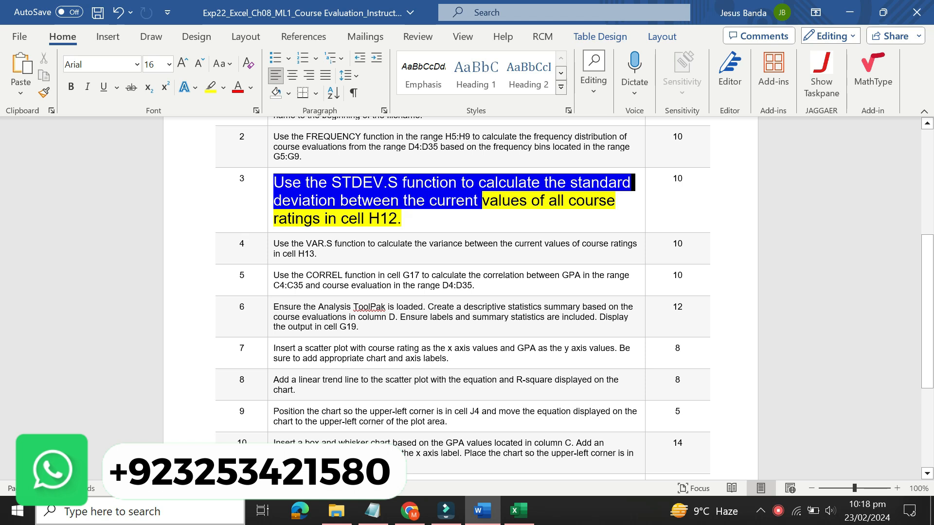
key(shift+Right)
key(shift+Right)
key(shift+Right)
key(shift+Right)
key(shift+Right)
key(shift+Right)
key(shift+Right)
key(shift+Right)
key(shift+Right)
key(shift+Right)
key(shift+Right)
key(shift+Right)
key(shift+Right)
key(shift+Right)
key(shift+Right)
key(shift+Right)
key(shift+Right)
key(shift+Right)
key(shift+Right)
key(shift+Right)
key(shift+Right)
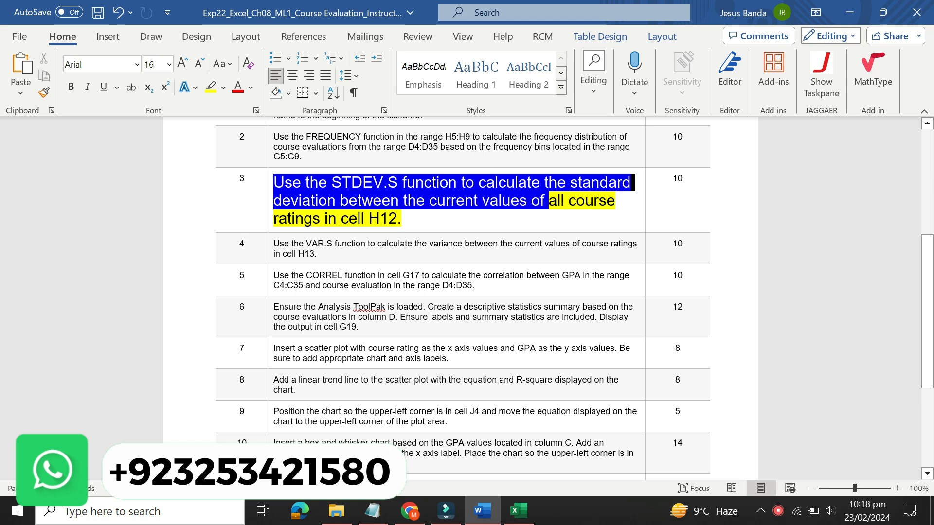
key(ctrl+shift+Left)
key(ctrl+shift+Left)
key(shift+Down)
key(shift+Left)
key(shift+Left)
key(shift+Left)
key(shift+Left)
key(shift+Left)
key(shift+Left)
key(shift+Left)
key(shift+Left)
key(shift+Left)
key(shift+Left)
key(shift+Left)
key(shift+Left)
key(shift+Left)
key(shift+Left)
key(shift+Left)
key(shift+Left)
key(shift+Left)
key(shift+Left)
key(shift+Right)
key(shift+Right)
key(shift+Right)
key(shift+Right)
key(shift+Right)
key(shift+Right)
key(shift+Right)
key(shift+Right)
key(shift+Right)
key(shift+Right)
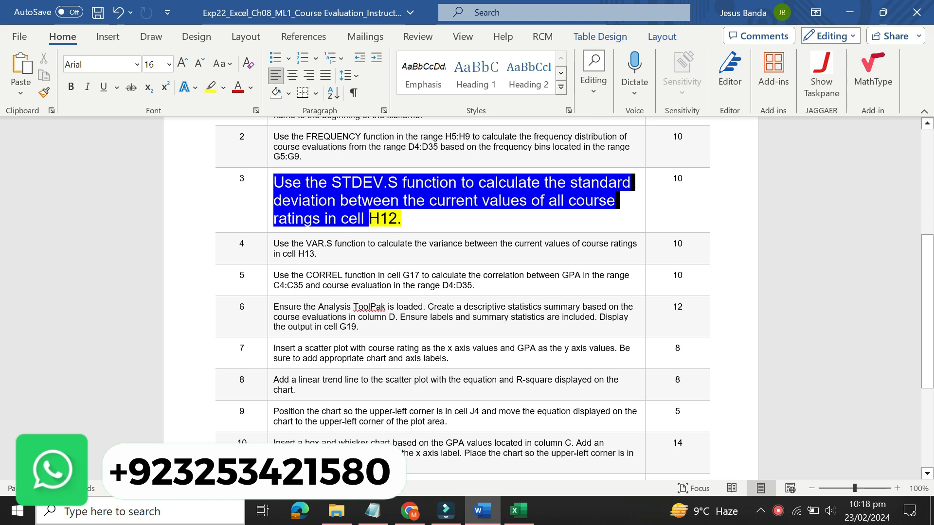
key(shift+Right)
key(shift+Right)
key(shift+Right)
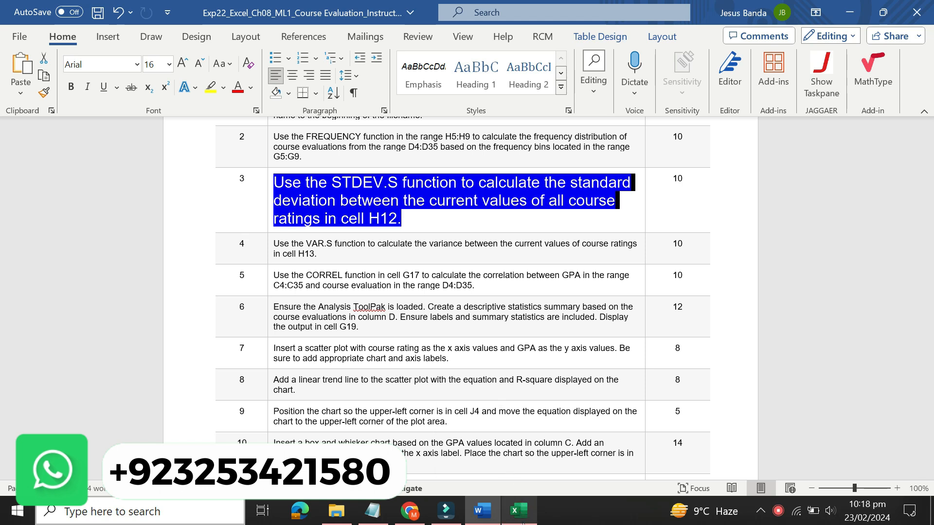
Switch to the Excel workbook and calculate the standard deviation of the course ratings in cell H12 with =STDEV.S(D4:D35)
mouse_move(523, 522)
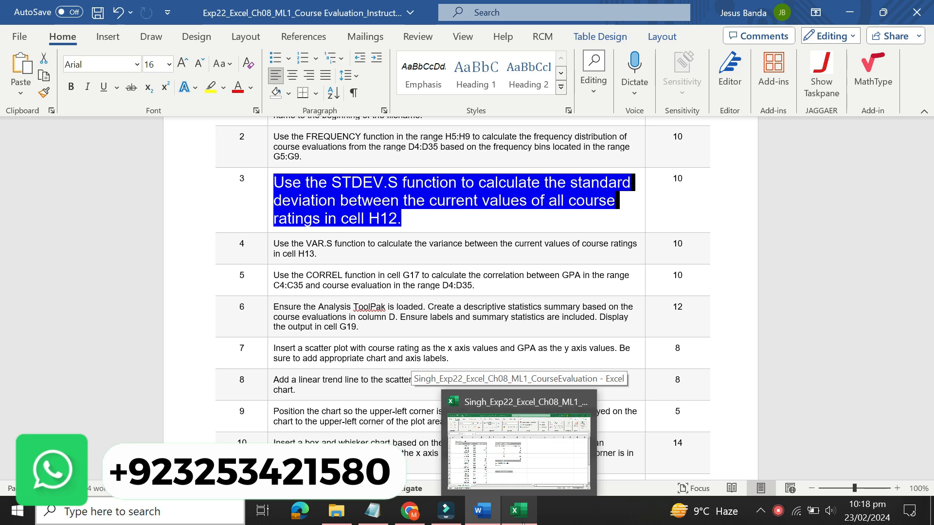
click(523, 523)
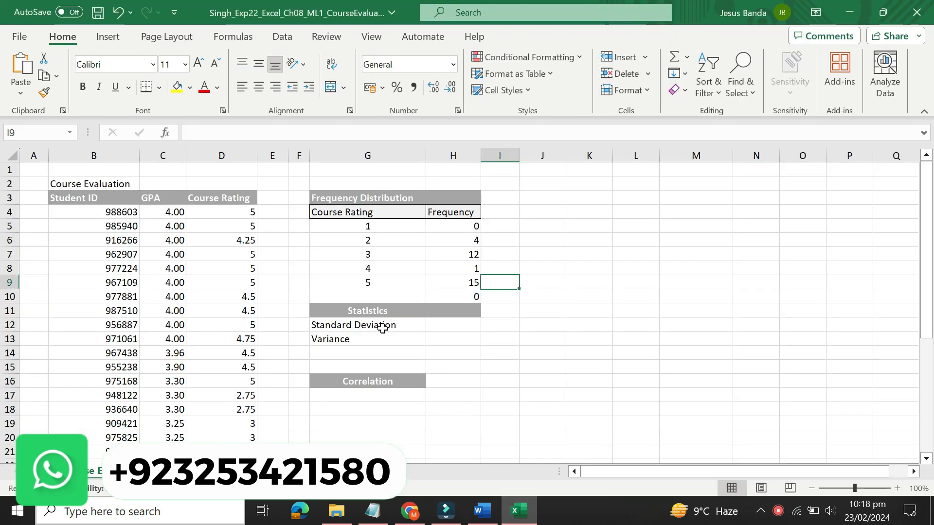
click(452, 324)
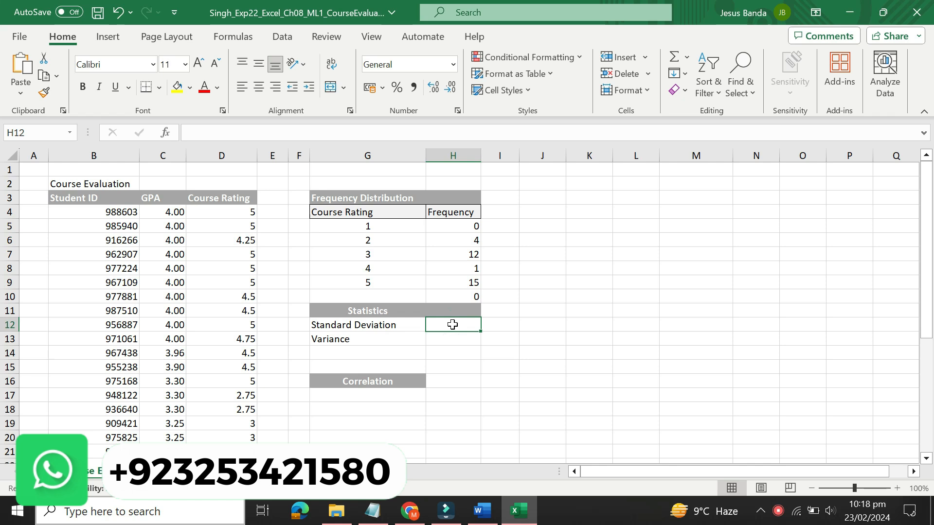
text(=S)
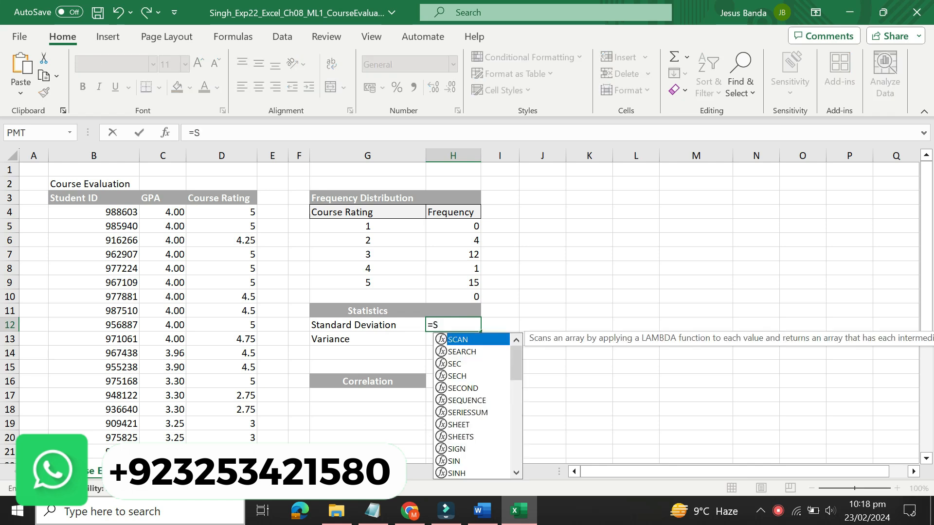
text(TD)
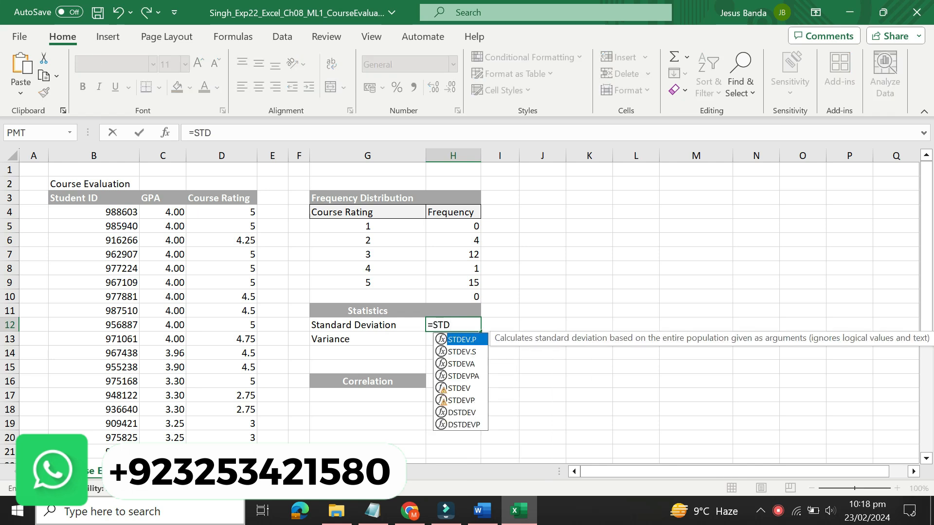
double_click(470, 351)
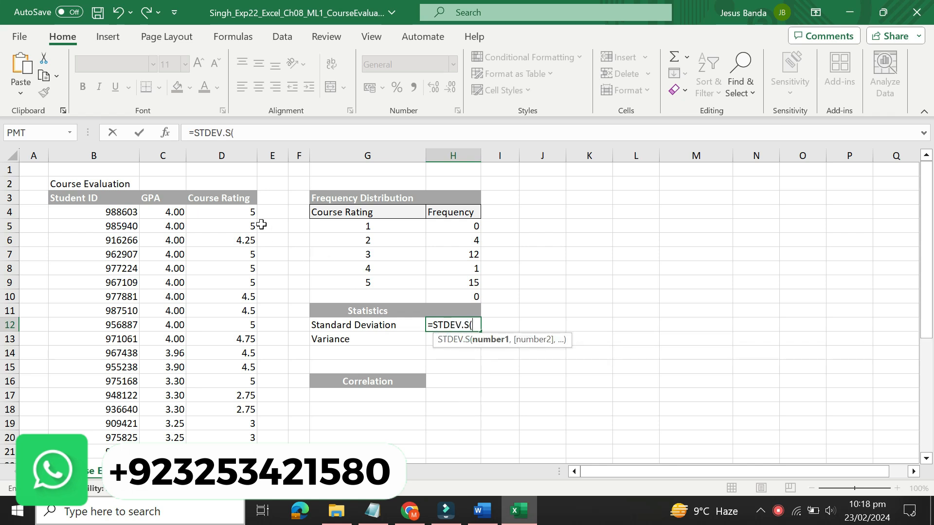
drag(238, 208, 239, 438)
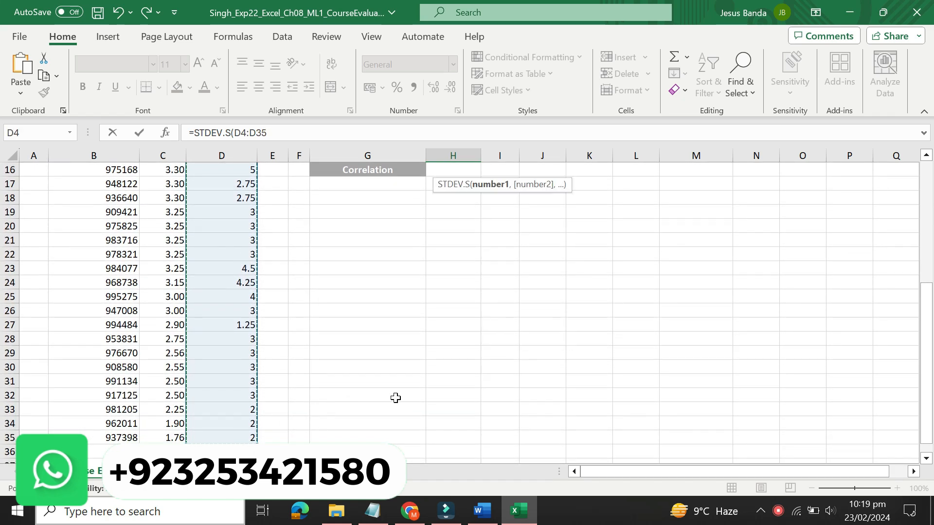
key(Return)
drag(926, 346, 924, 249)
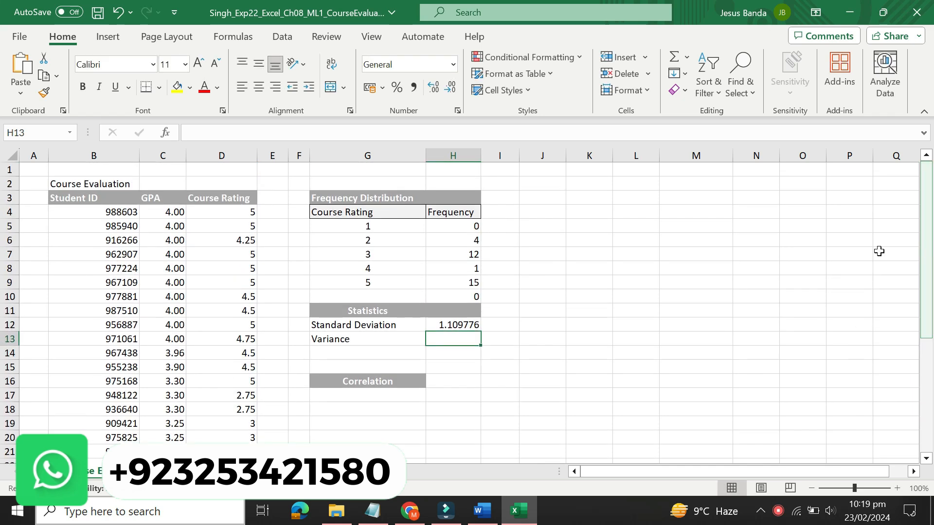
click(453, 325)
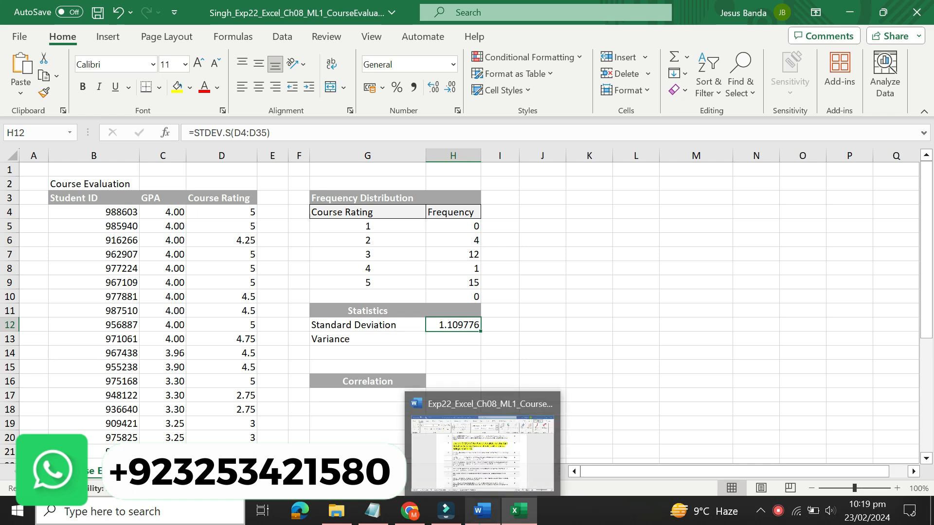
Switch to the instructions document in Word, set the step 3 instruction text to 9 pt and remove its highlighting
click(474, 513)
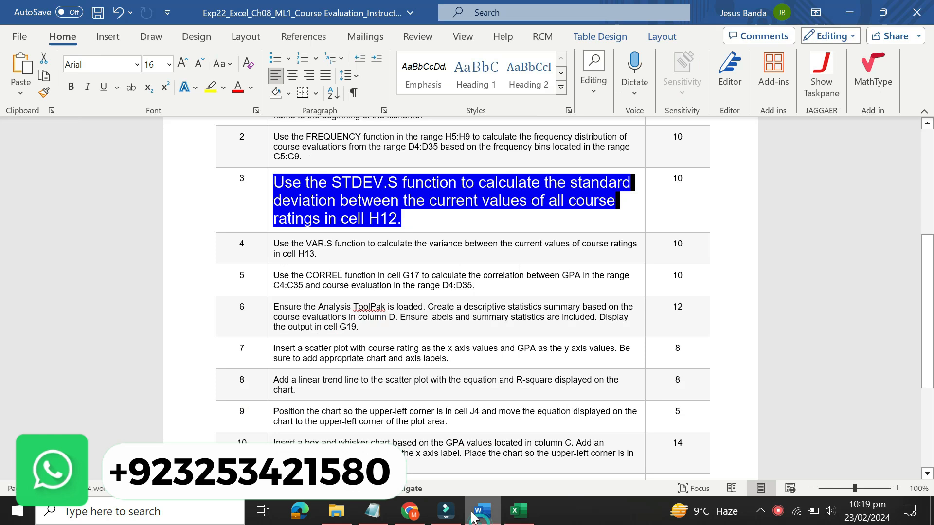
click(271, 210)
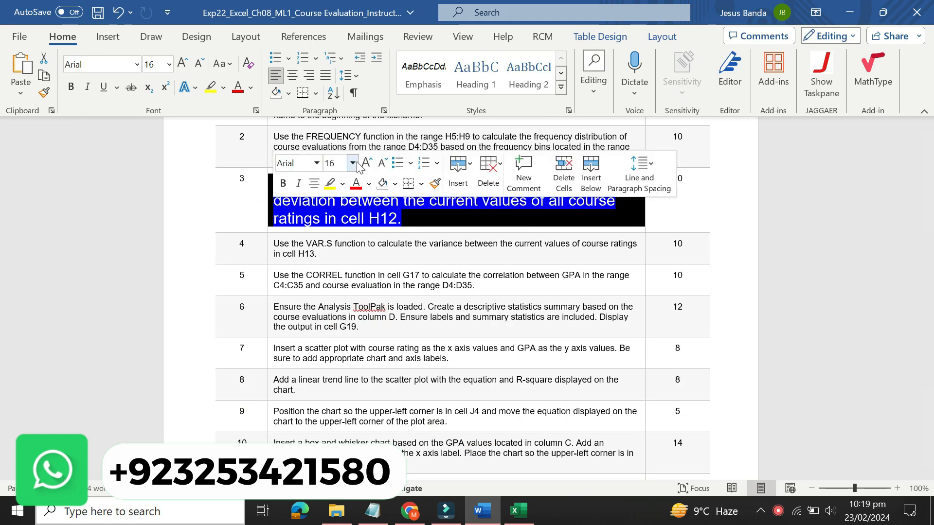
click(353, 163)
click(334, 200)
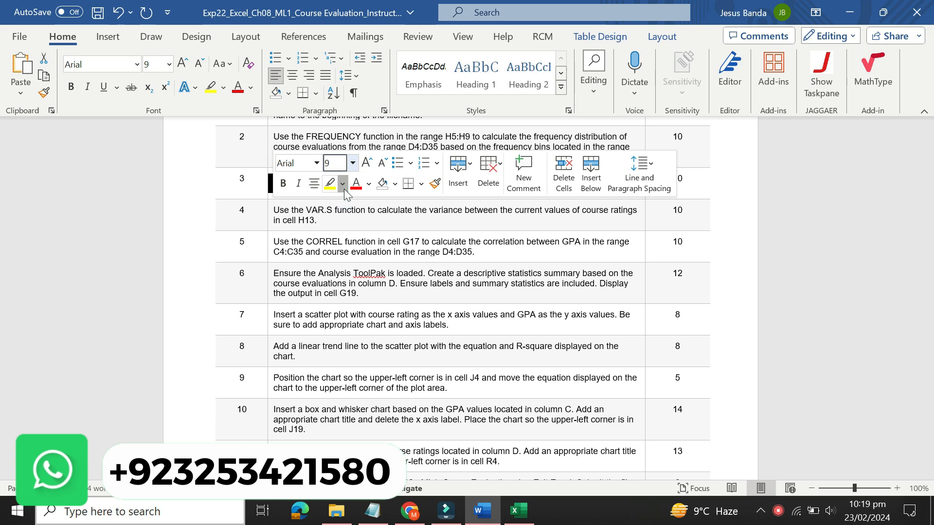
click(343, 185)
click(362, 300)
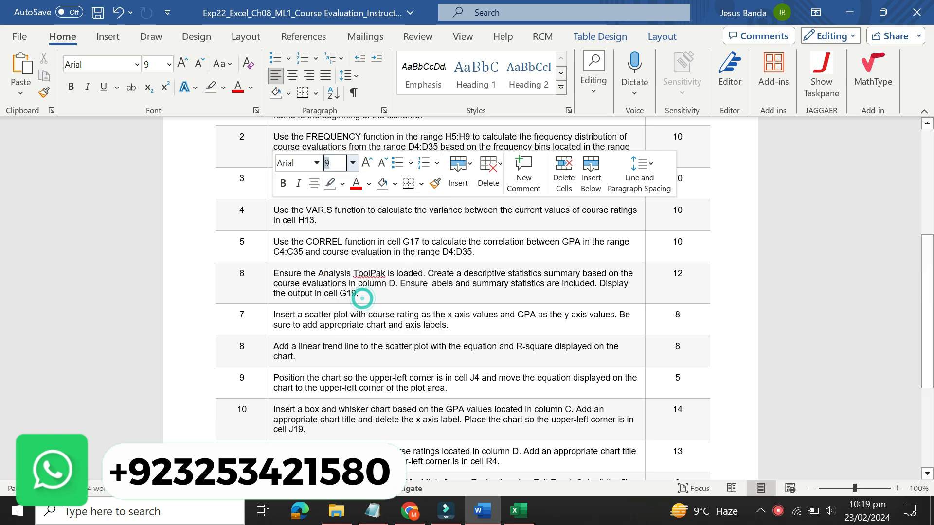
Set the step 4 instruction text about the VAR.S function to 16 pt, highlight it in yellow and read through it
click(271, 217)
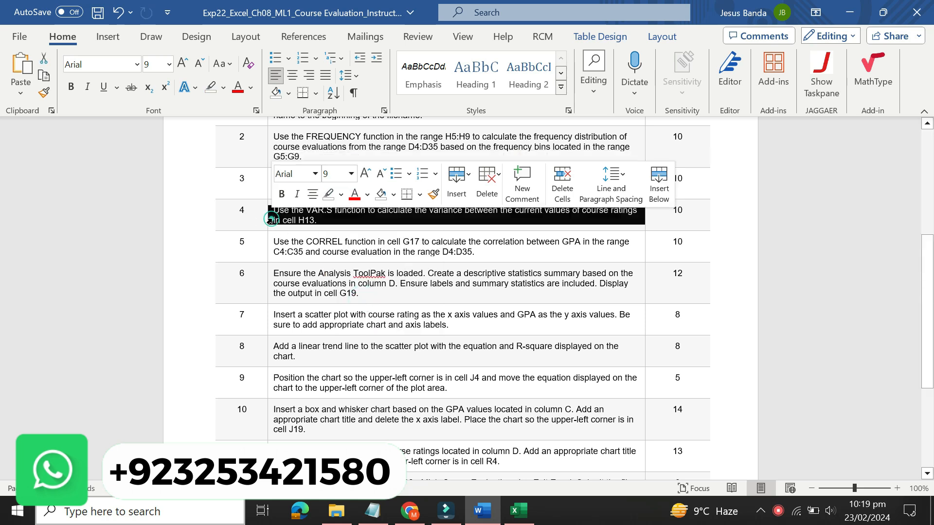
click(351, 173)
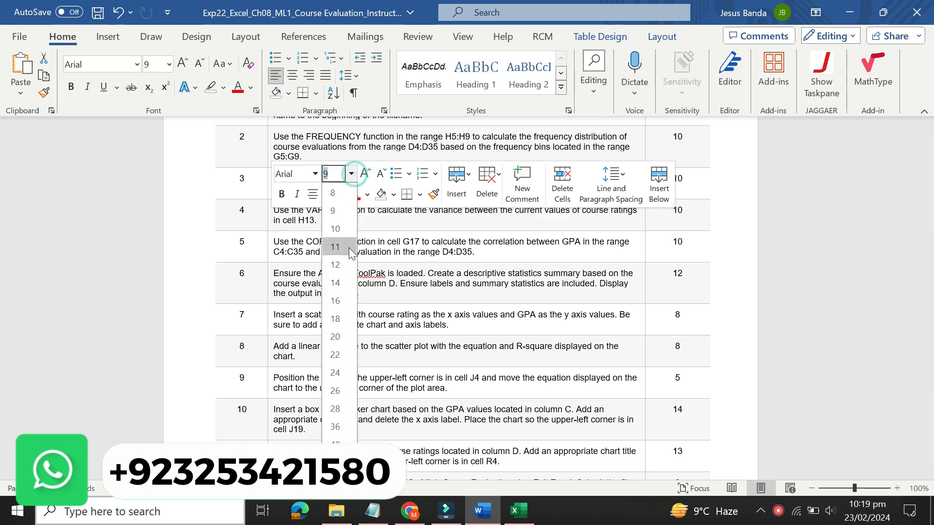
click(340, 300)
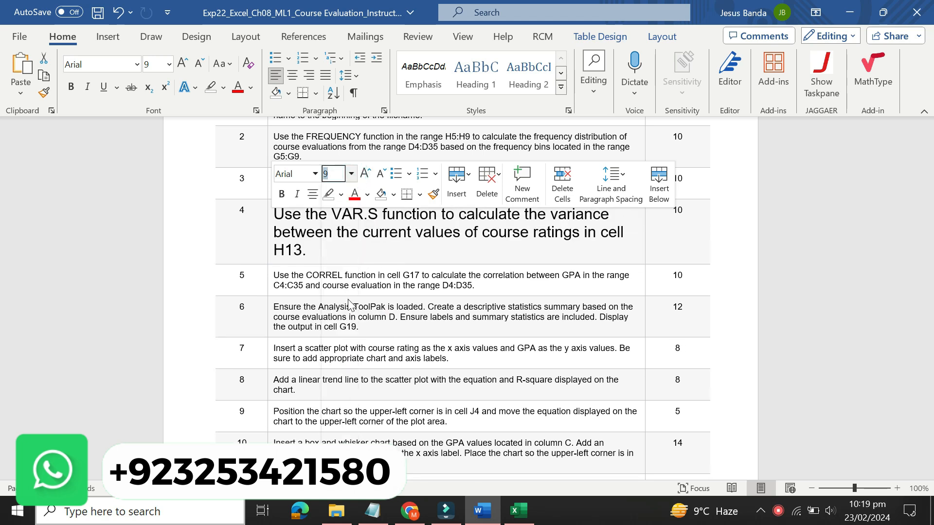
click(340, 193)
click(332, 246)
click(314, 240)
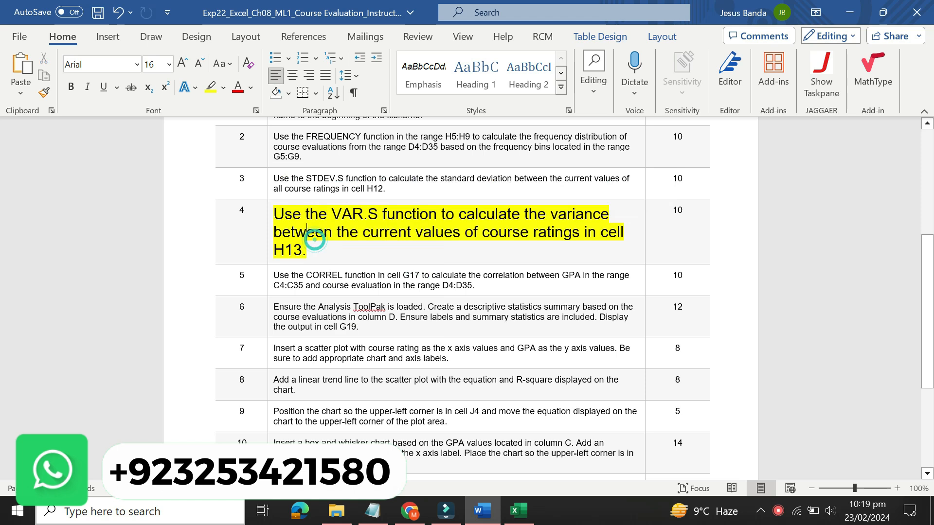
drag(927, 267, 923, 295)
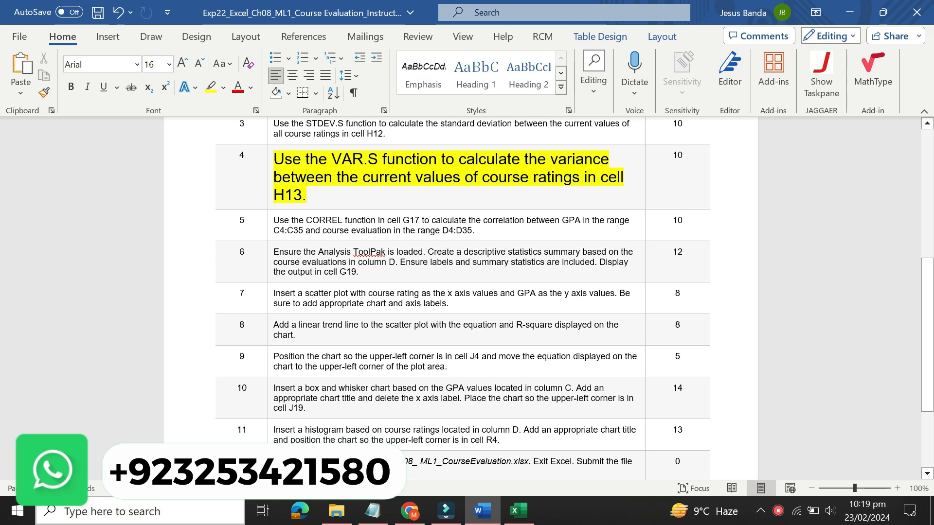
drag(274, 159, 306, 195)
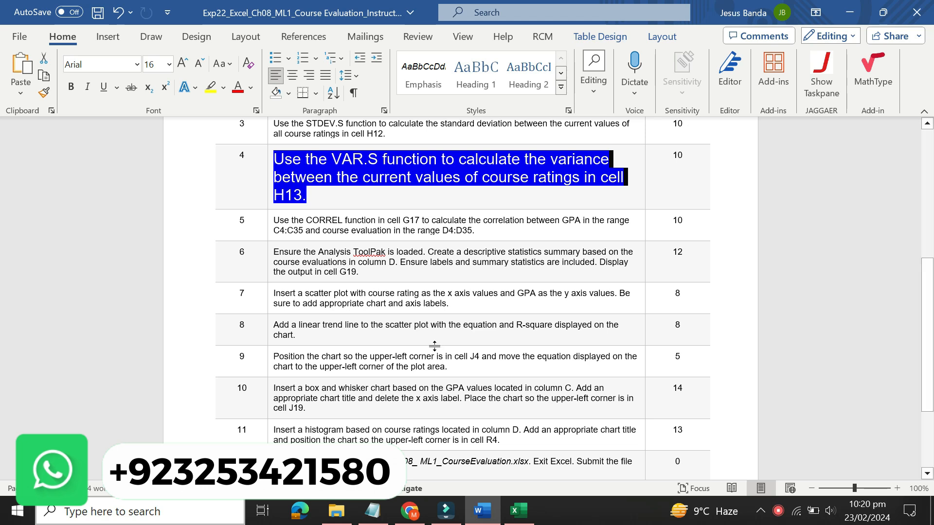
Switch to the Excel workbook and calculate the variance of the course ratings in cell H13 with =VAR.S(D4:D35)
click(518, 510)
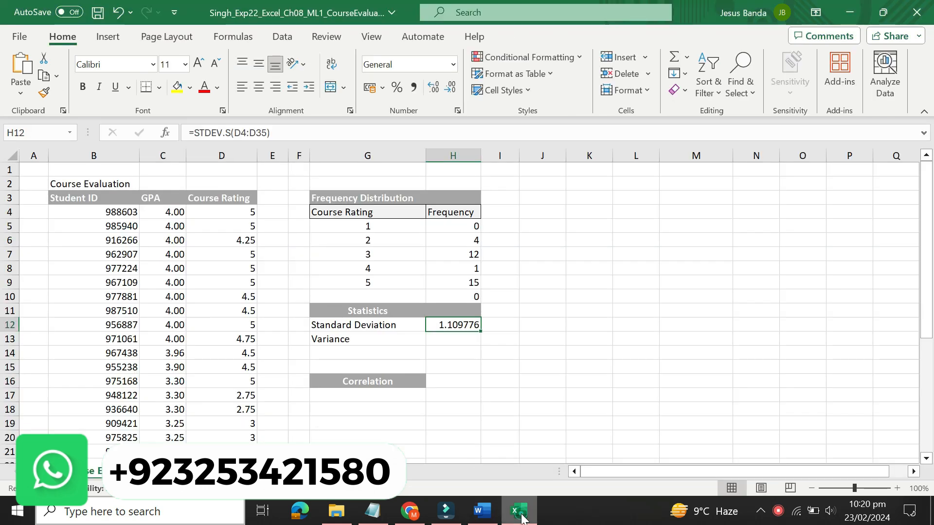
click(443, 341)
text(=)
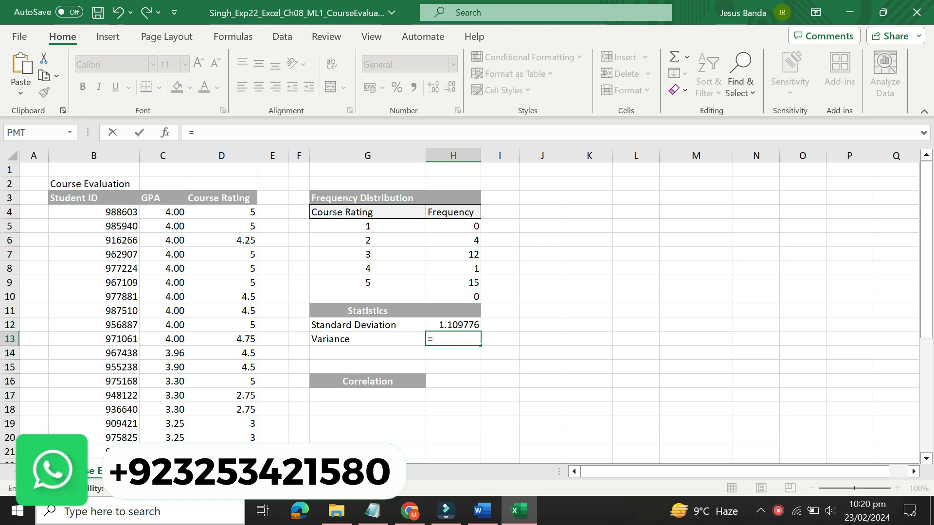
text(var)
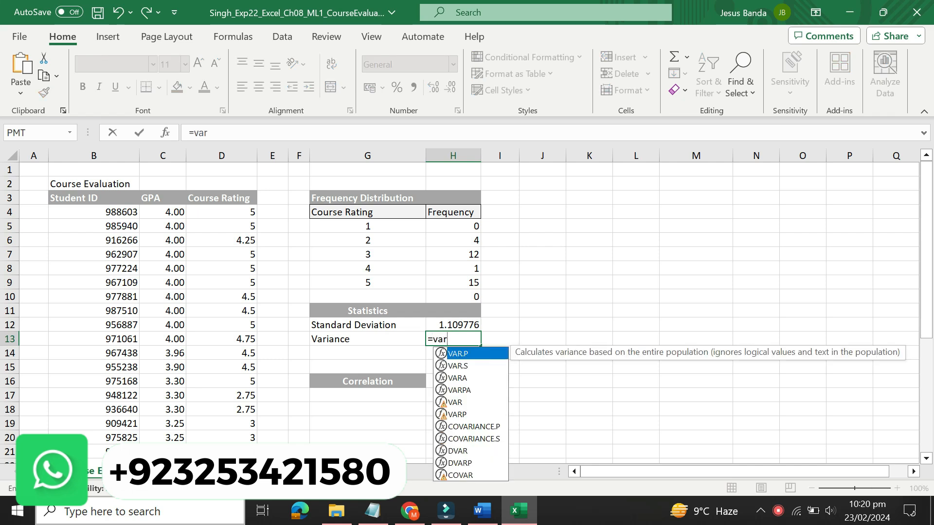
double_click(462, 366)
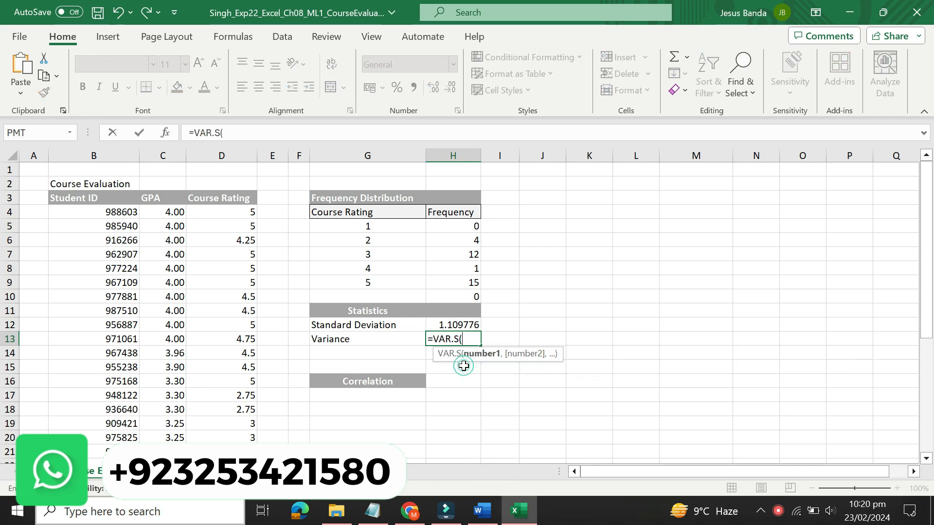
drag(240, 210, 246, 437)
key(Escape)
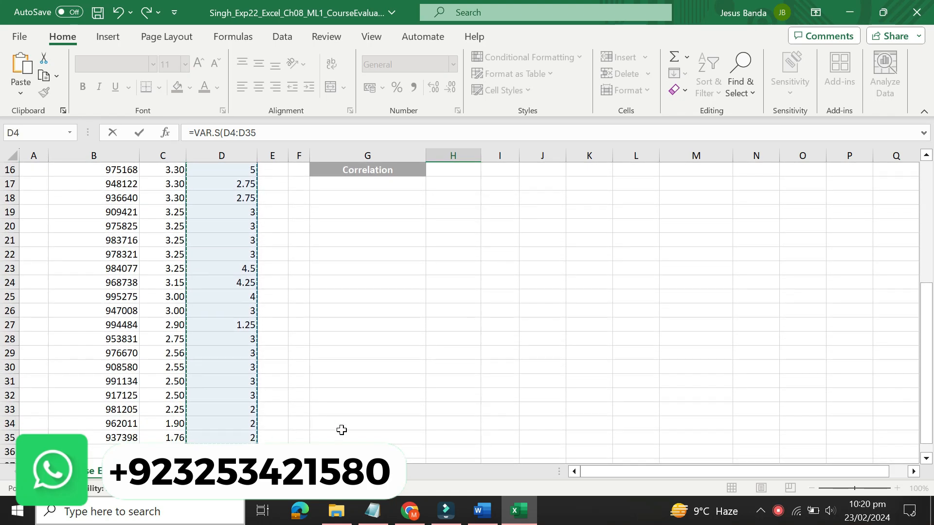
drag(926, 380, 927, 372)
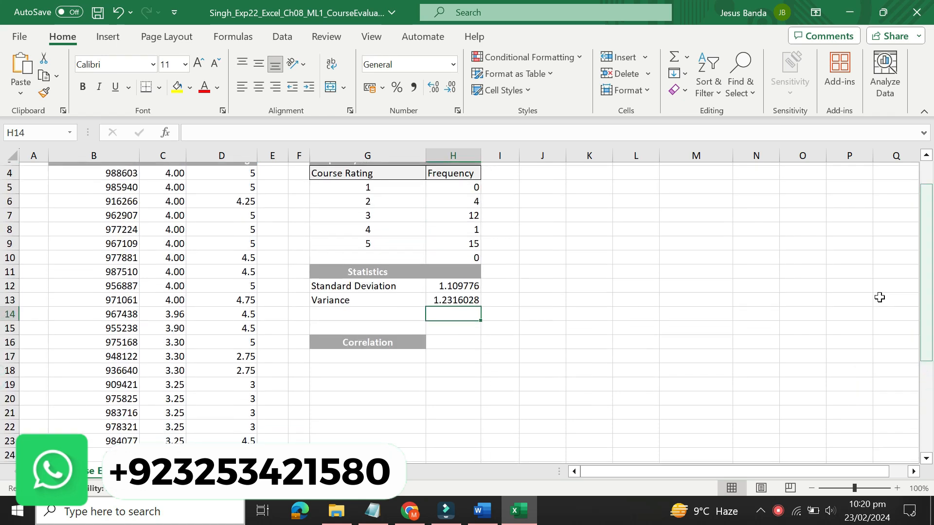
click(457, 300)
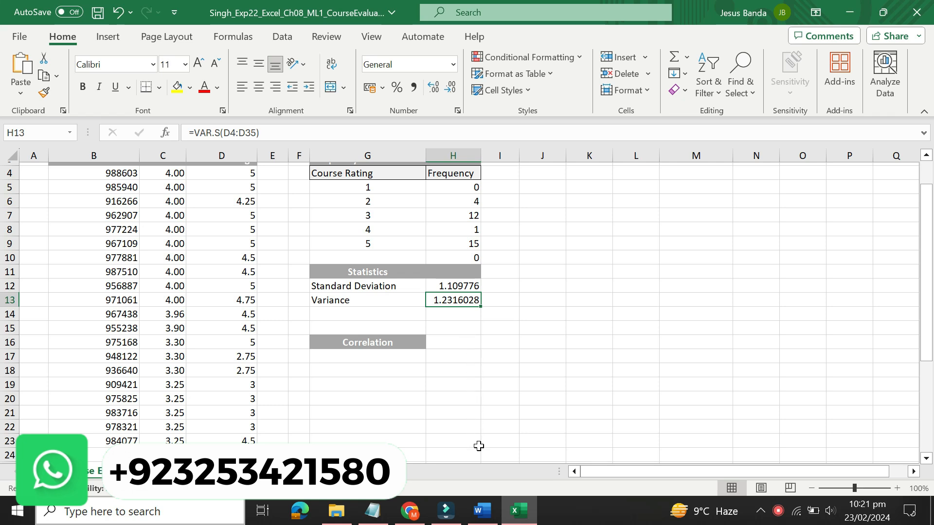
Switch to the instructions document in Word, set the step 4 instruction text to 9 pt and remove its highlighting
click(482, 510)
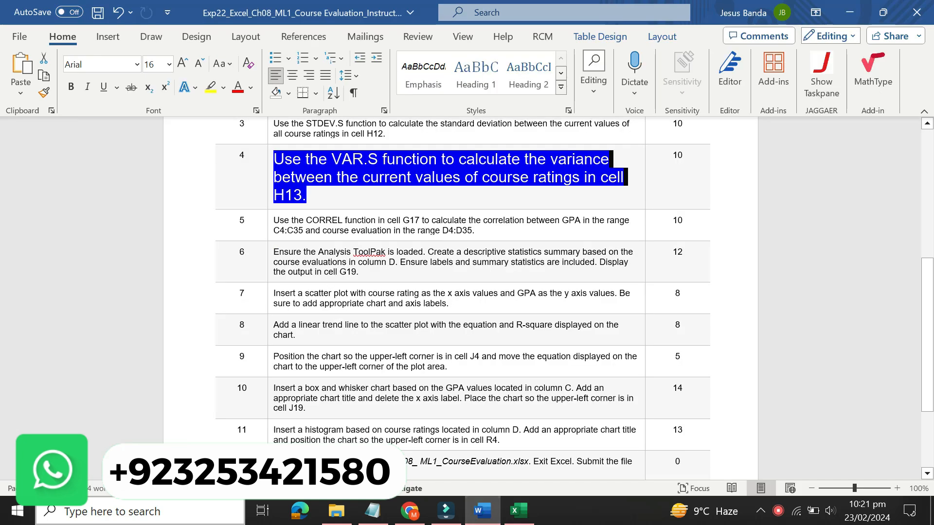
right_click(269, 171)
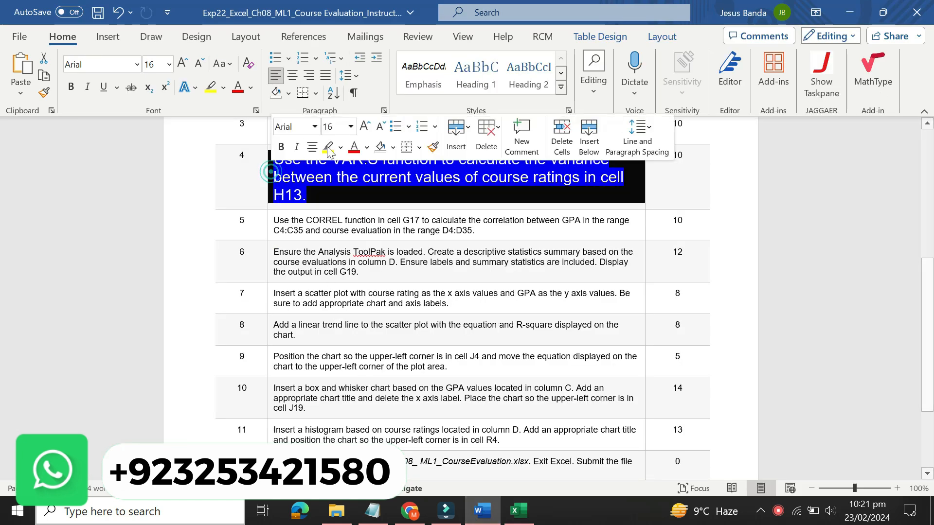
click(350, 126)
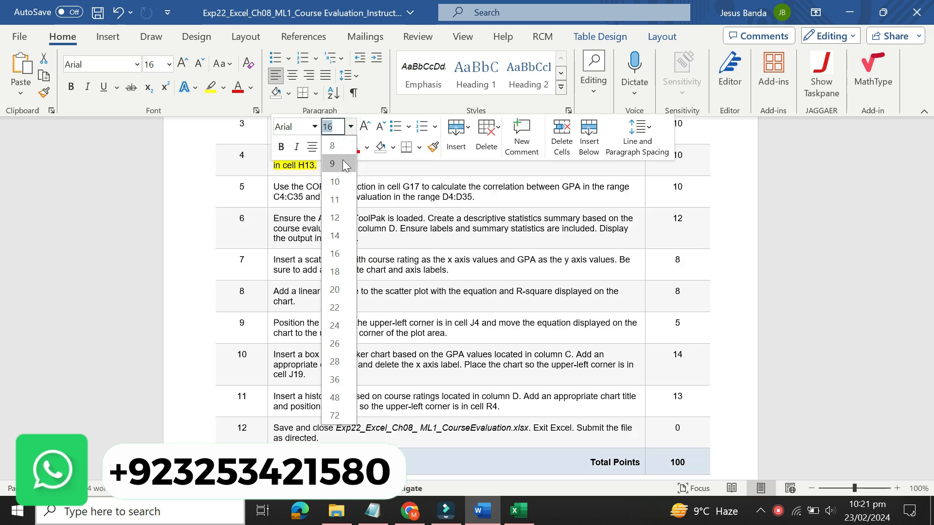
click(343, 163)
click(340, 148)
click(361, 265)
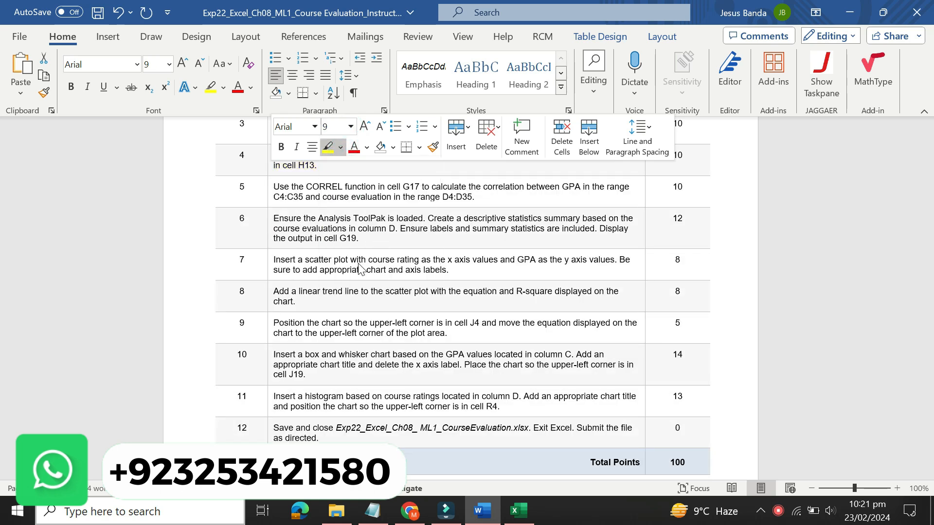
Set the step 5 instruction text about the CORREL function to 16 pt and highlight it in yellow
click(269, 192)
click(352, 147)
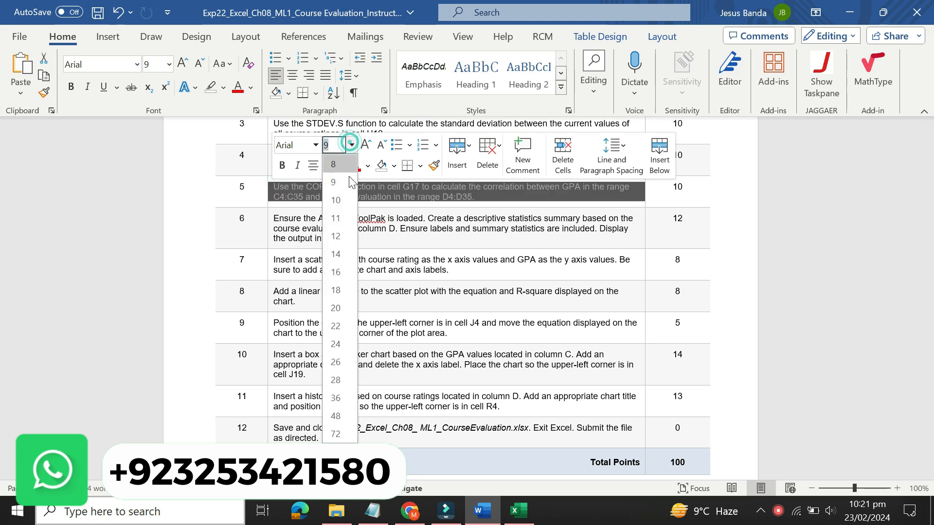
click(347, 273)
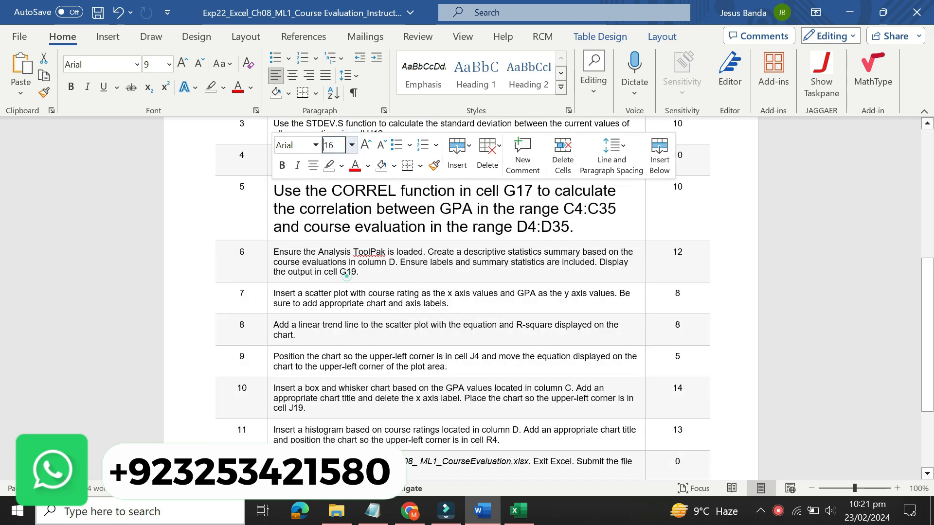
click(341, 166)
click(334, 211)
click(312, 227)
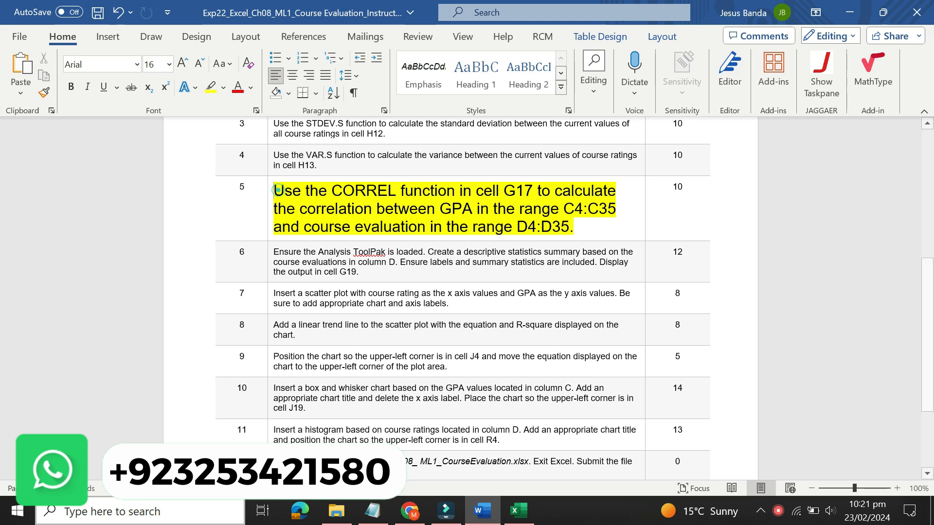
Read through the step 5 instruction, switch to the Excel workbook and start a CORREL formula in cell G17 with its function arguments open
drag(273, 191, 400, 191)
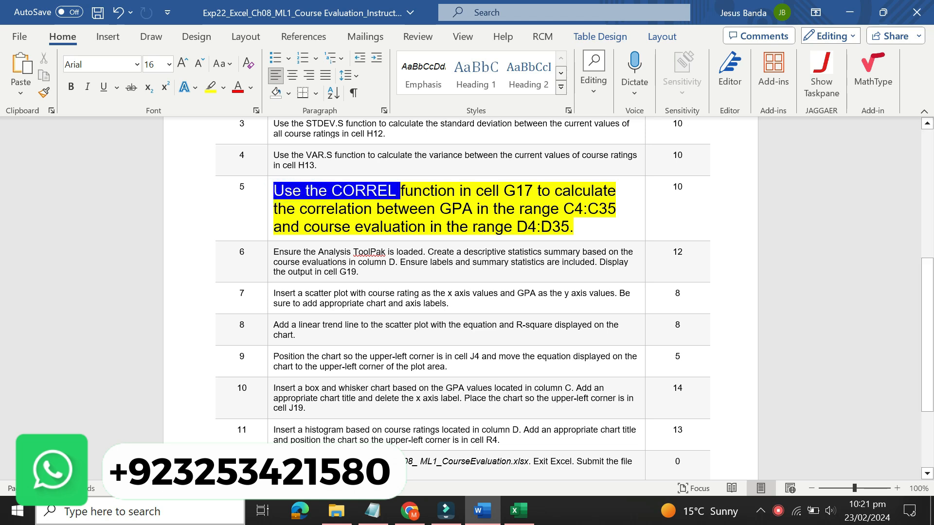
drag(400, 191, 354, 227)
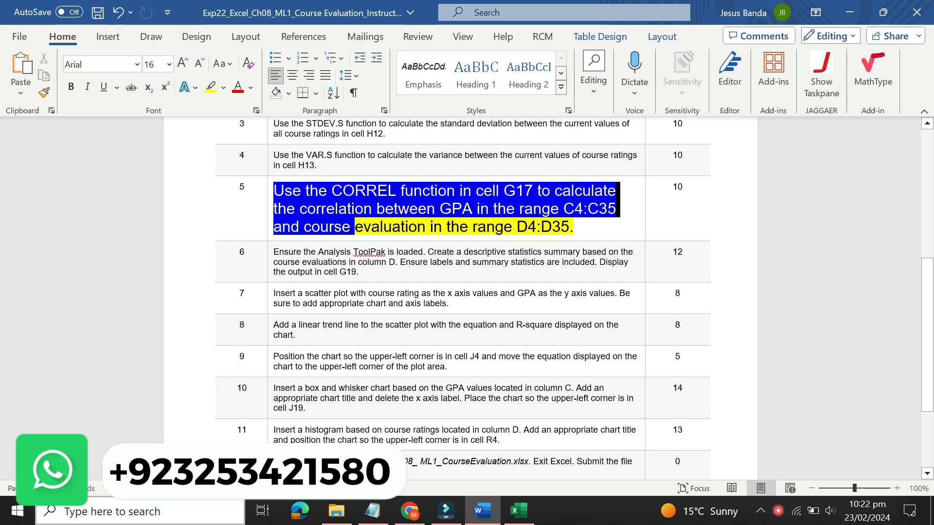
drag(355, 226, 573, 226)
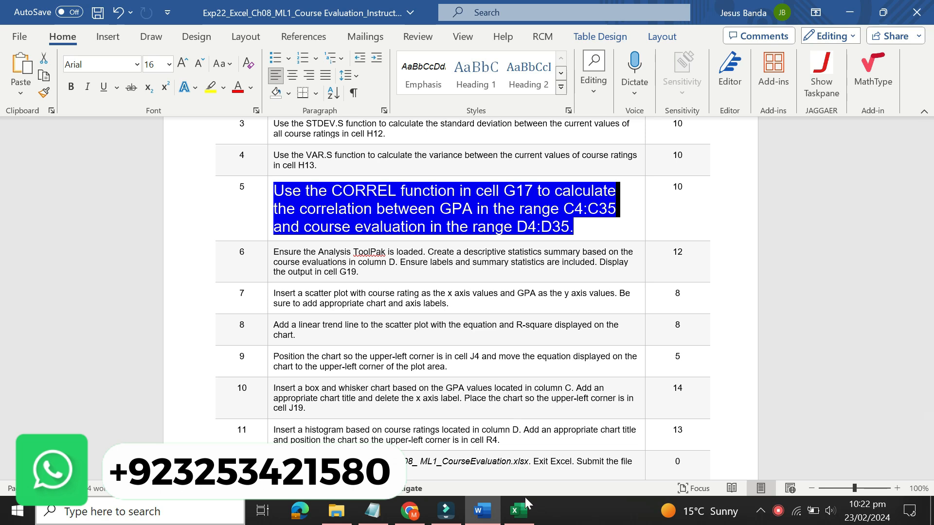
click(523, 519)
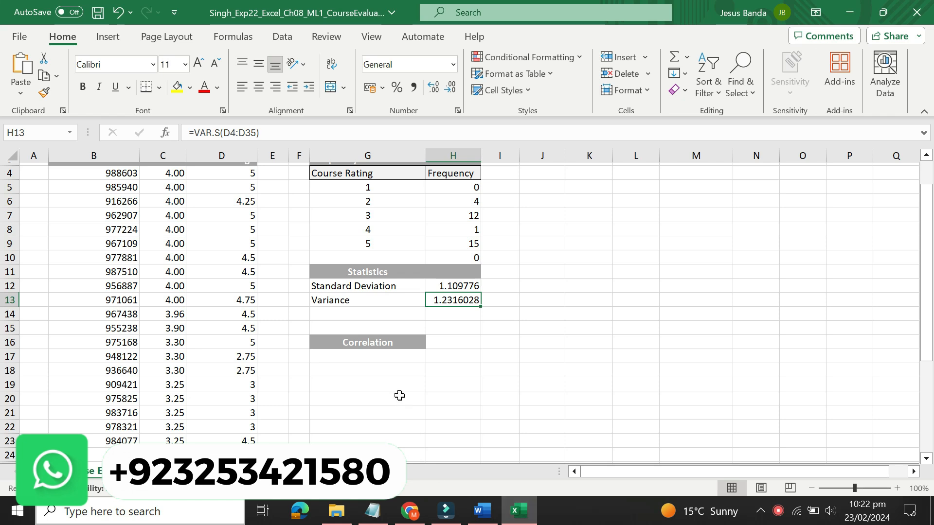
click(386, 357)
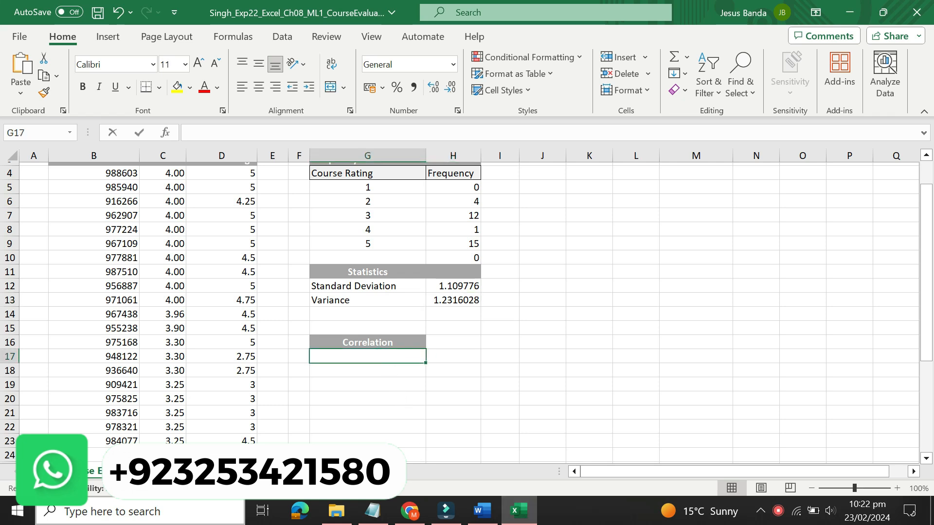
text(=cor)
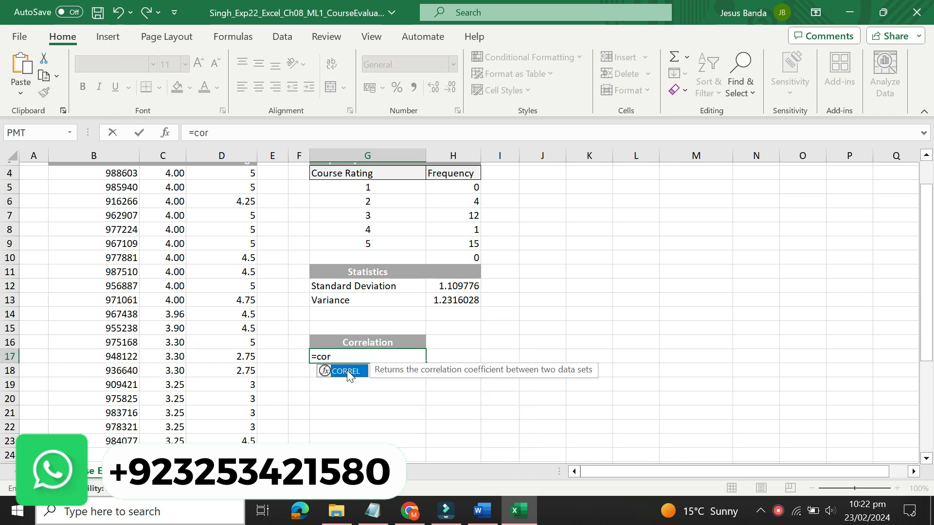
double_click(348, 372)
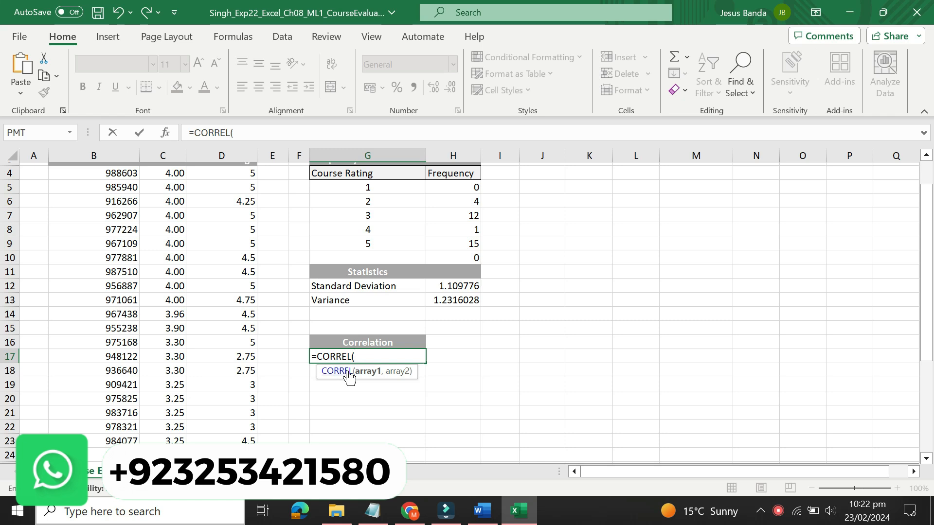
click(165, 132)
drag(457, 299, 465, 134)
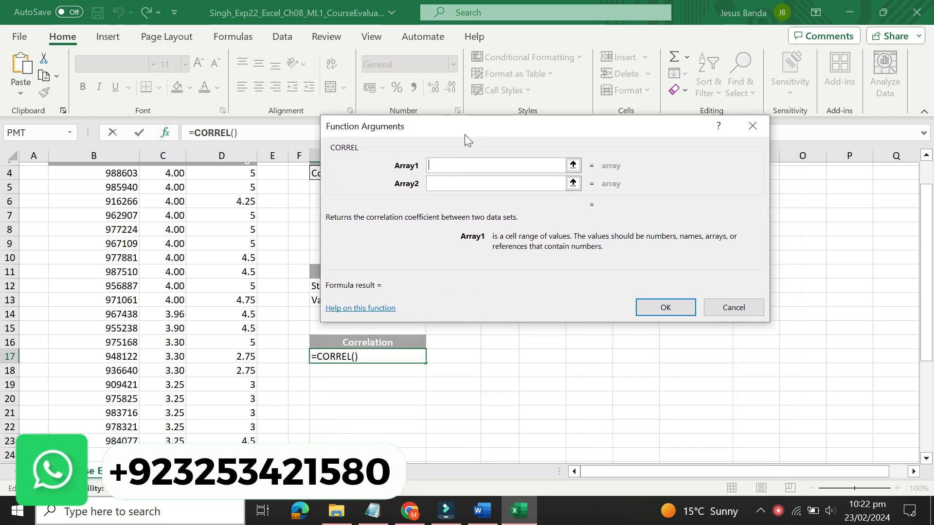
Set the CORREL arrays to the GPA range C4:C35 and the course rating range D4:D35 and complete the formula
click(465, 166)
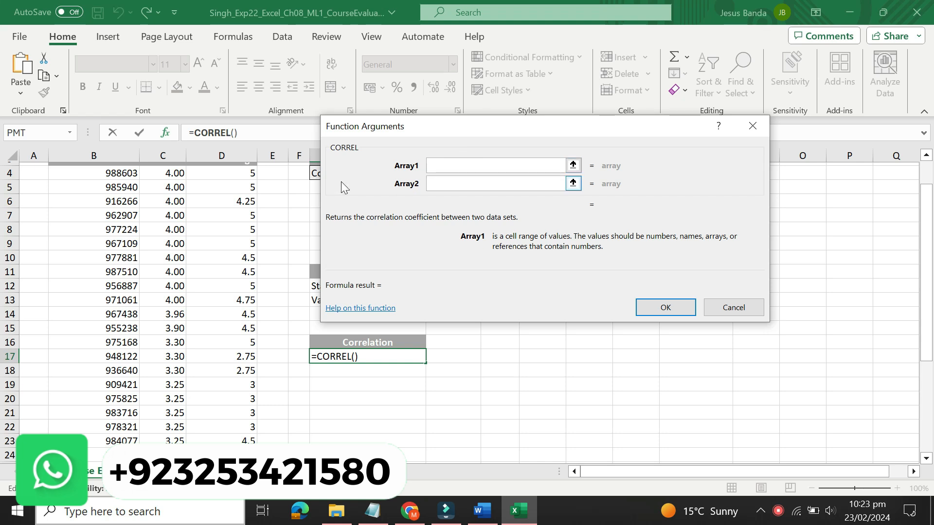
click(172, 173)
drag(172, 173, 173, 439)
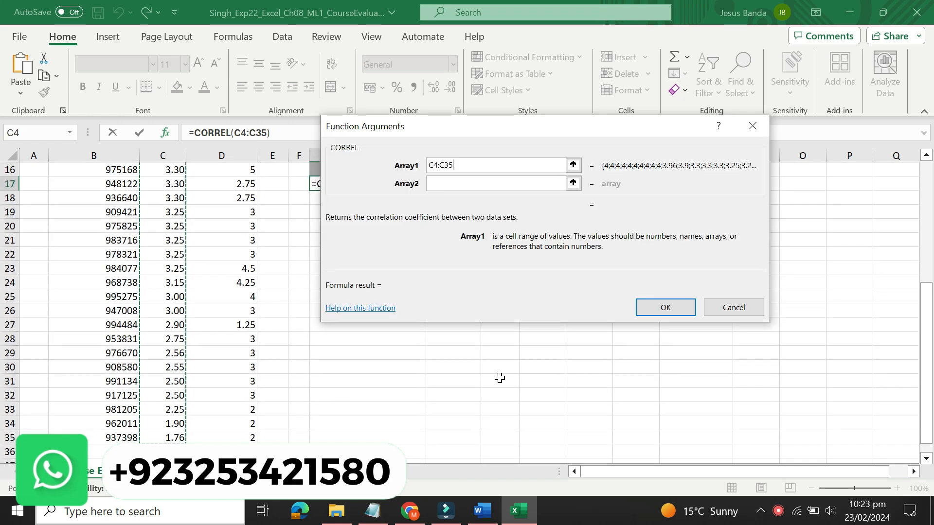
drag(926, 374, 928, 262)
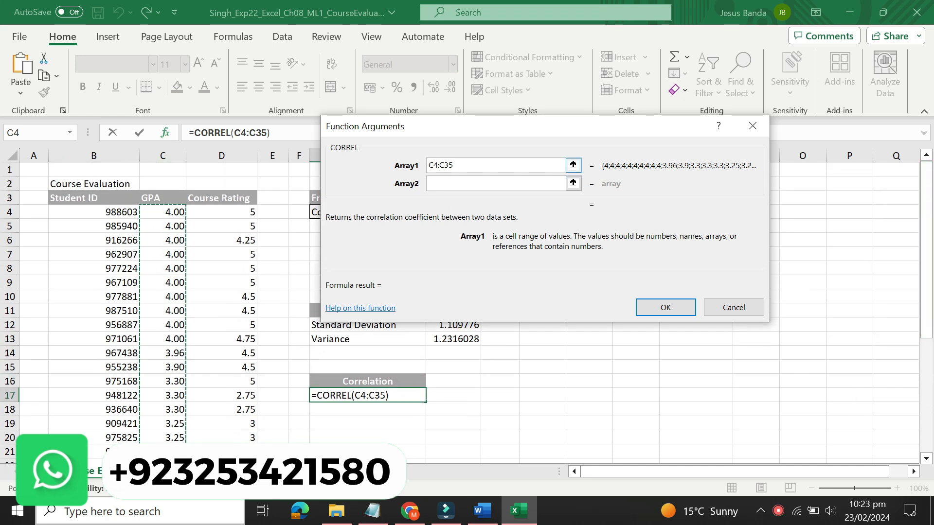
click(445, 180)
drag(222, 212, 230, 426)
drag(927, 403, 931, 307)
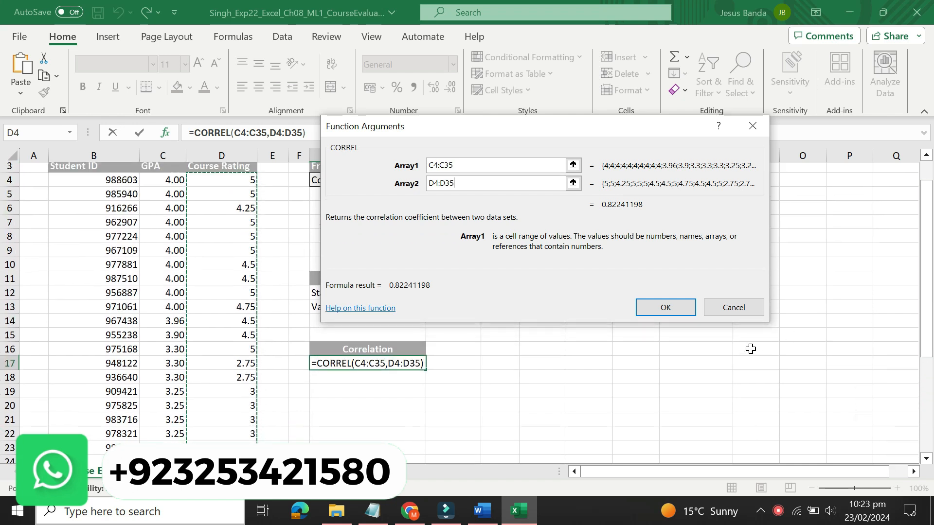
click(665, 309)
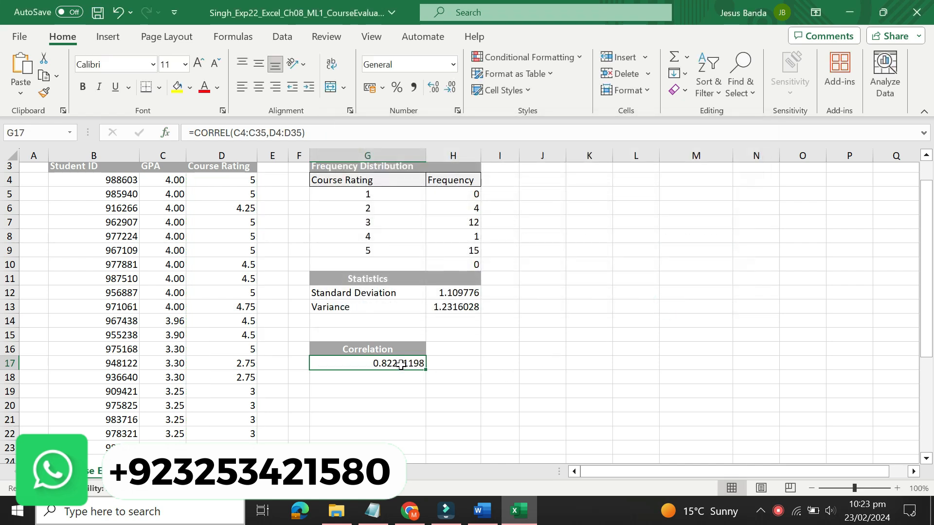
Switch to the instructions document in Word, set the step 5 instruction text to 9 pt and remove its highlighting
click(483, 517)
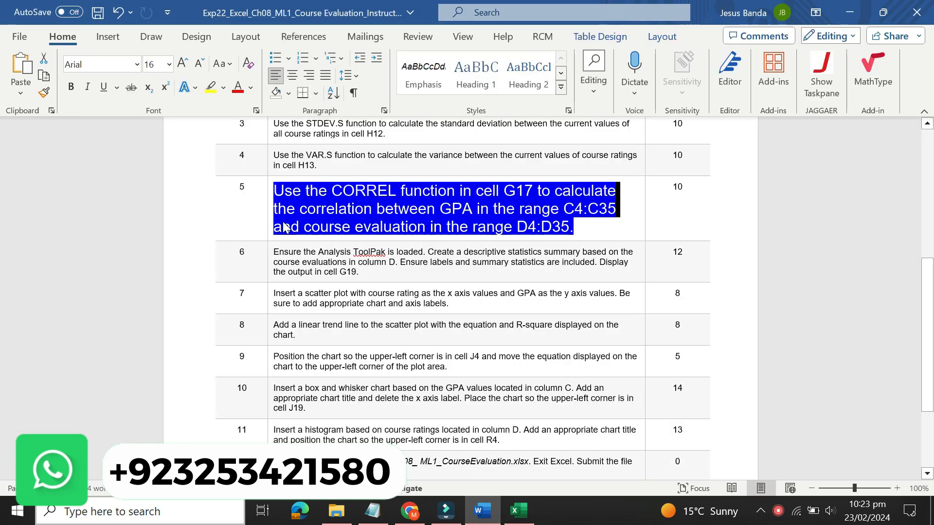
click(269, 211)
click(349, 165)
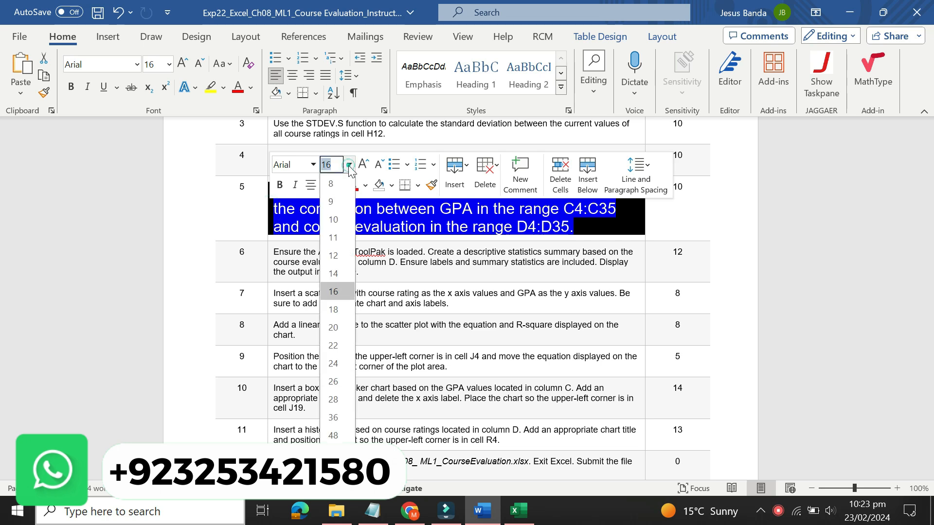
click(331, 202)
click(339, 186)
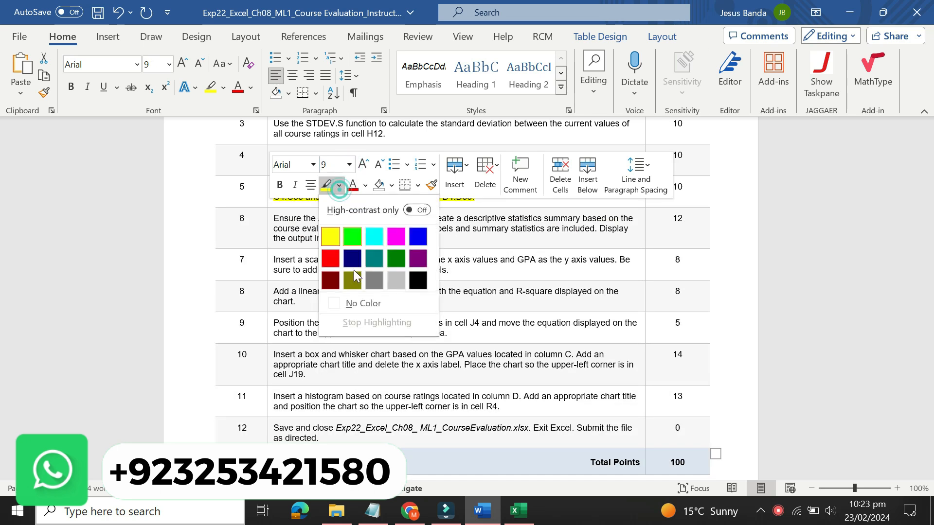
click(360, 303)
click(436, 292)
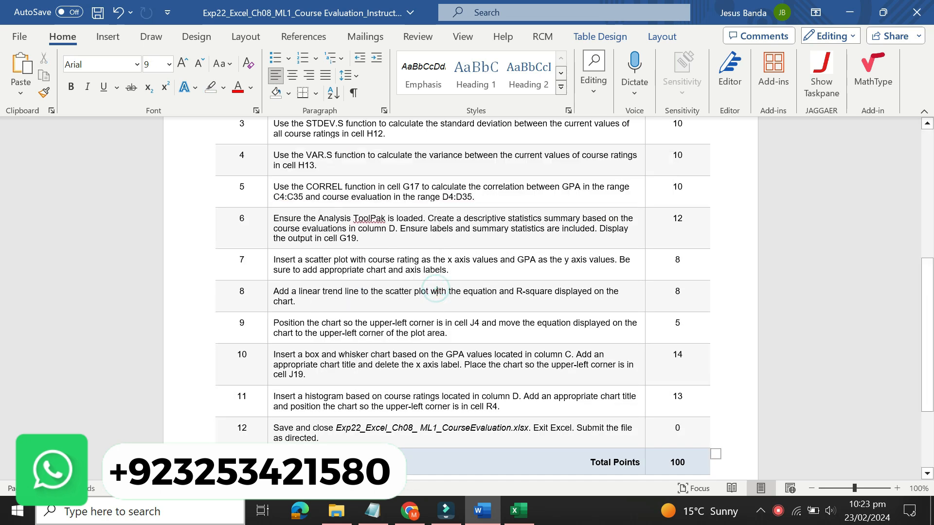
drag(927, 326, 931, 184)
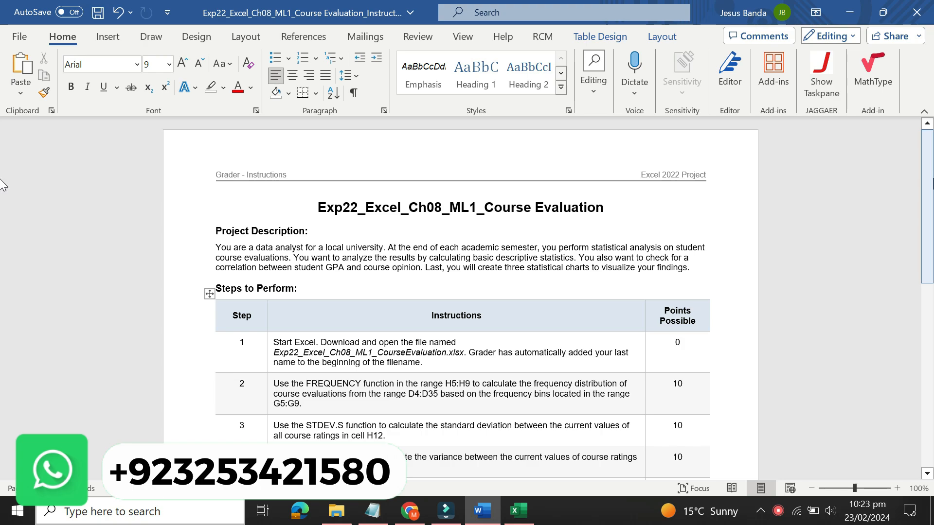